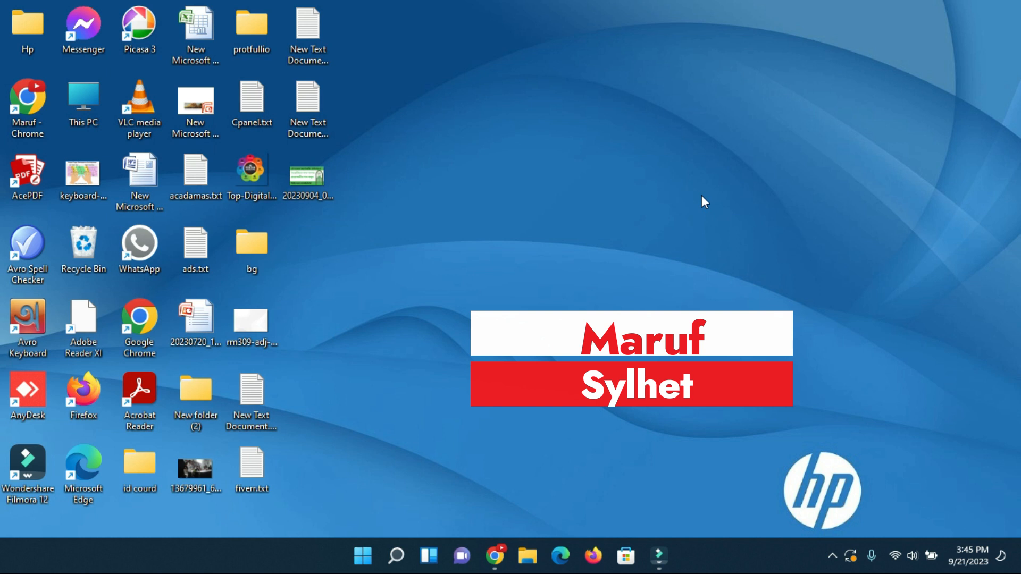
Step: Switch to the Chrome browser showing the Facebook home page
click(494, 556)
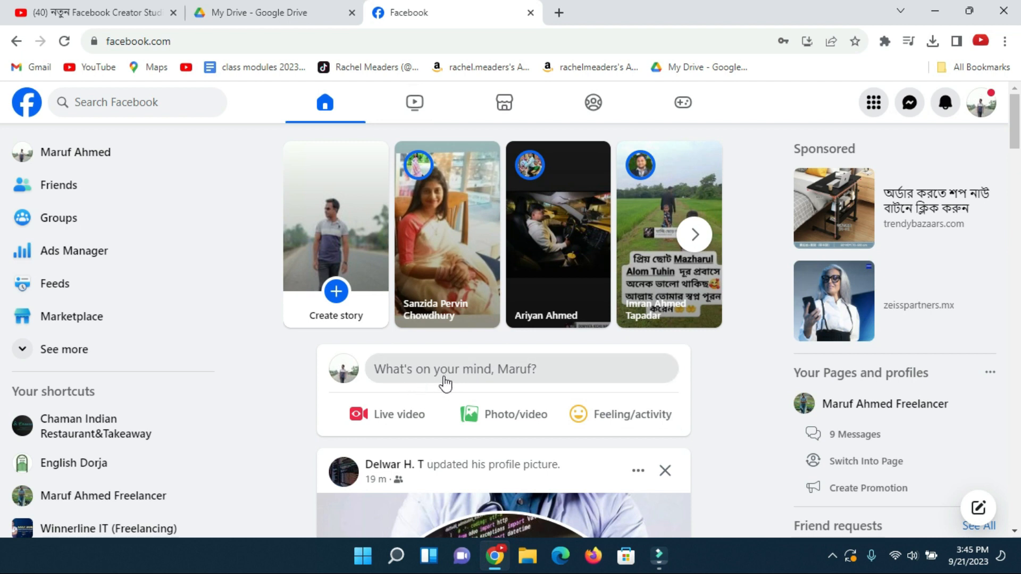
click(475, 380)
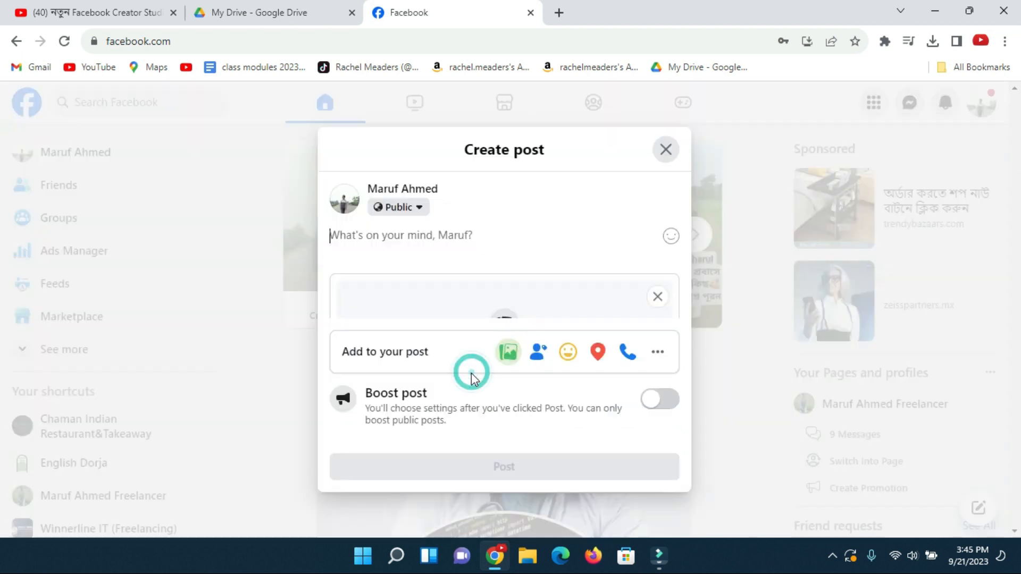
click(512, 262)
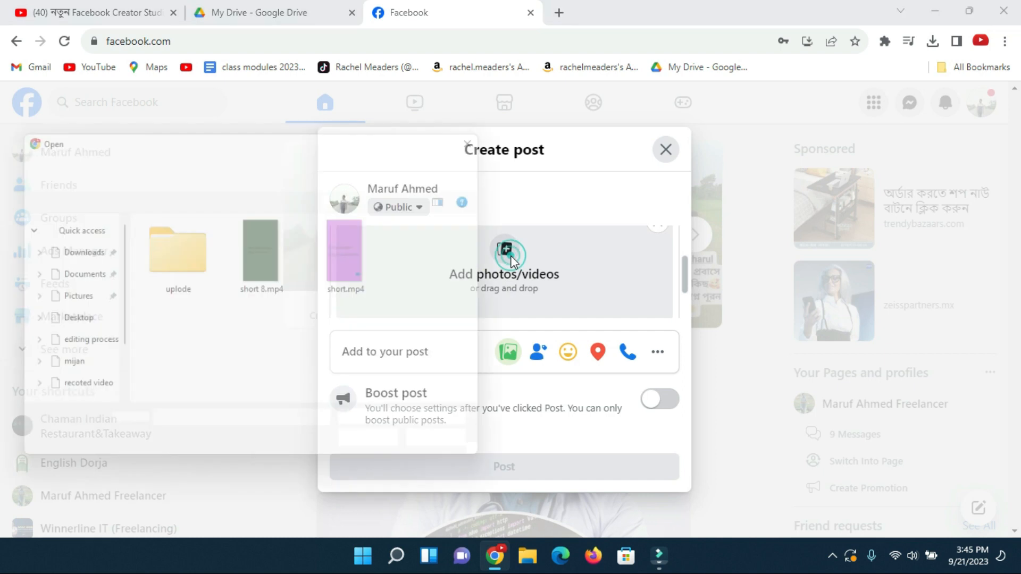
click(493, 132)
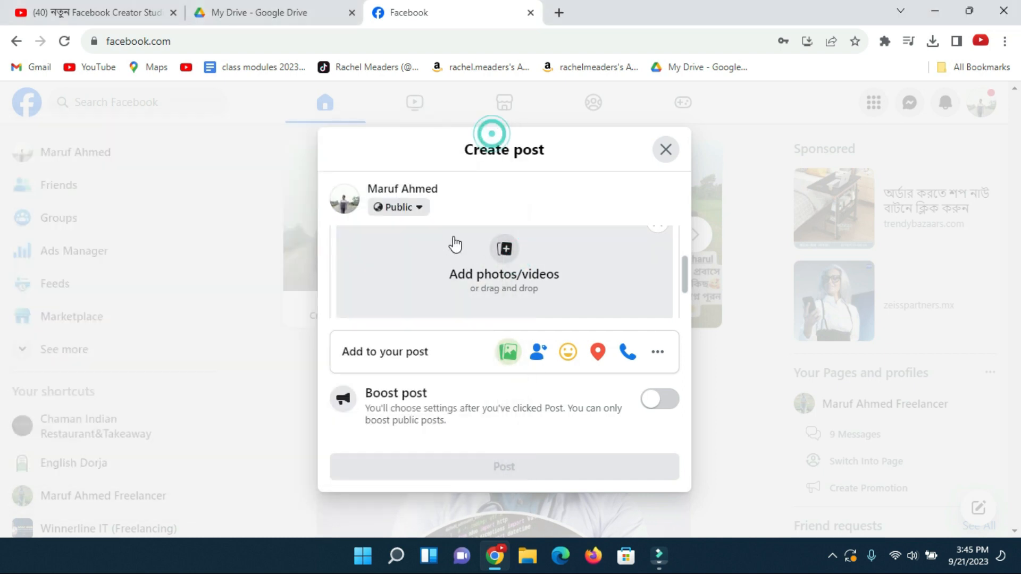
click(404, 244)
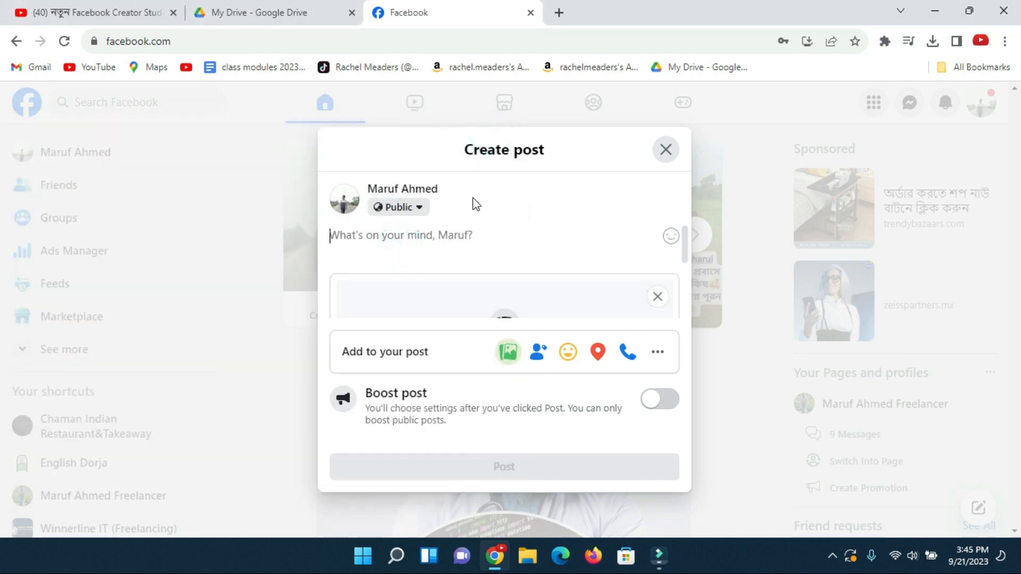
click(665, 148)
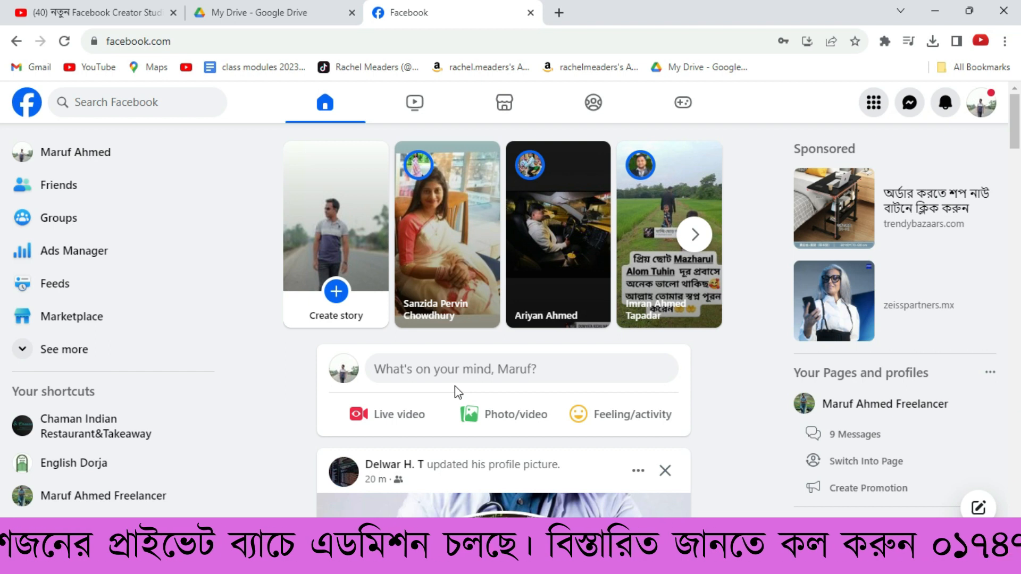
Step: Search Google for "creator studio" in a new browser tab and open Facebook's Creator Studio result
click(558, 14)
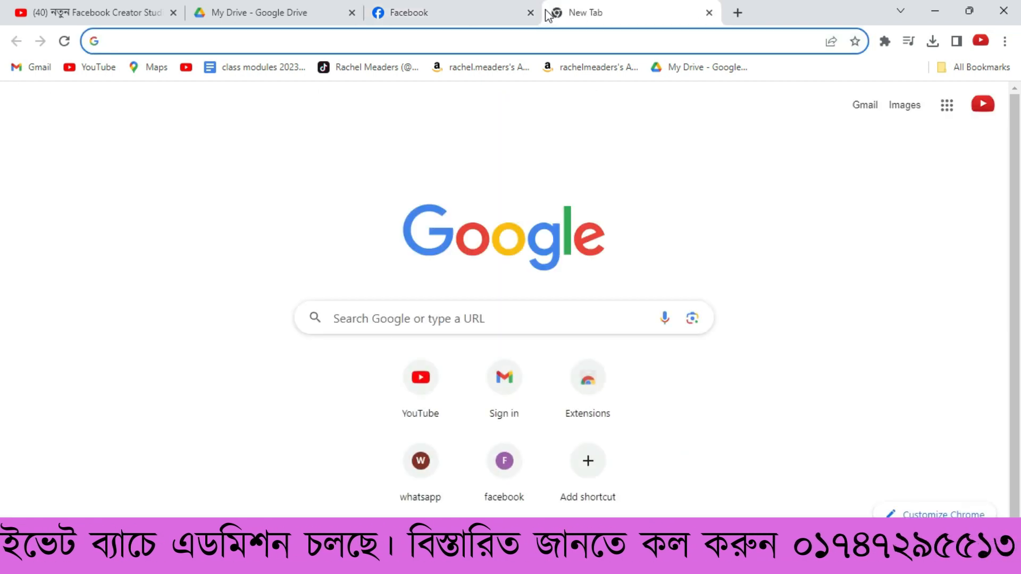
click(256, 41)
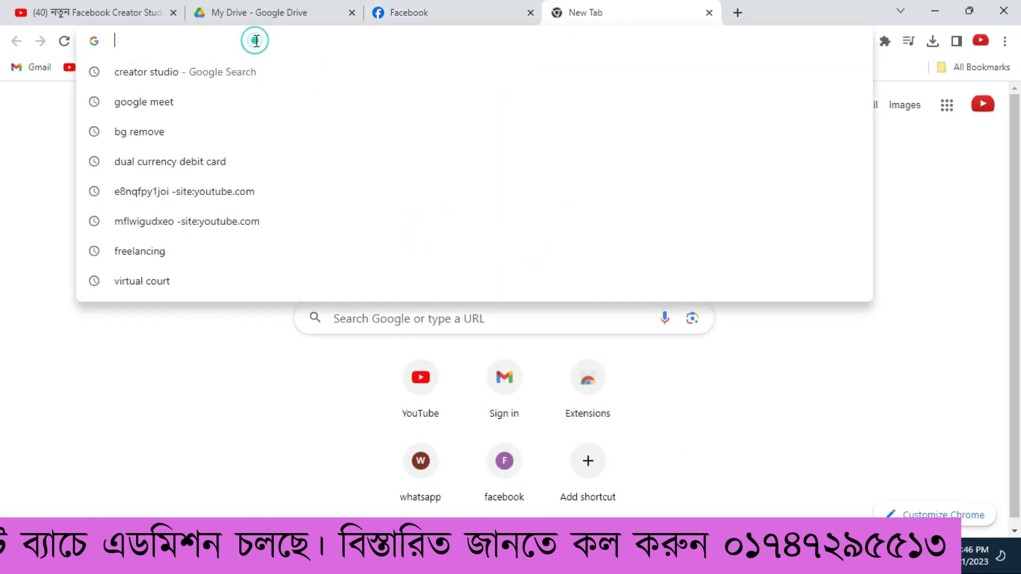
click(165, 80)
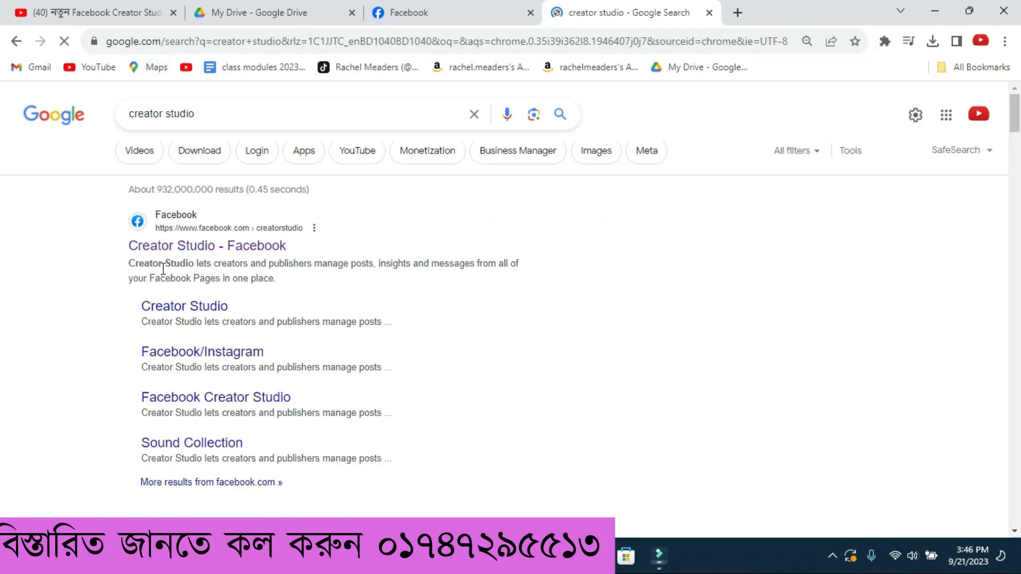
click(258, 251)
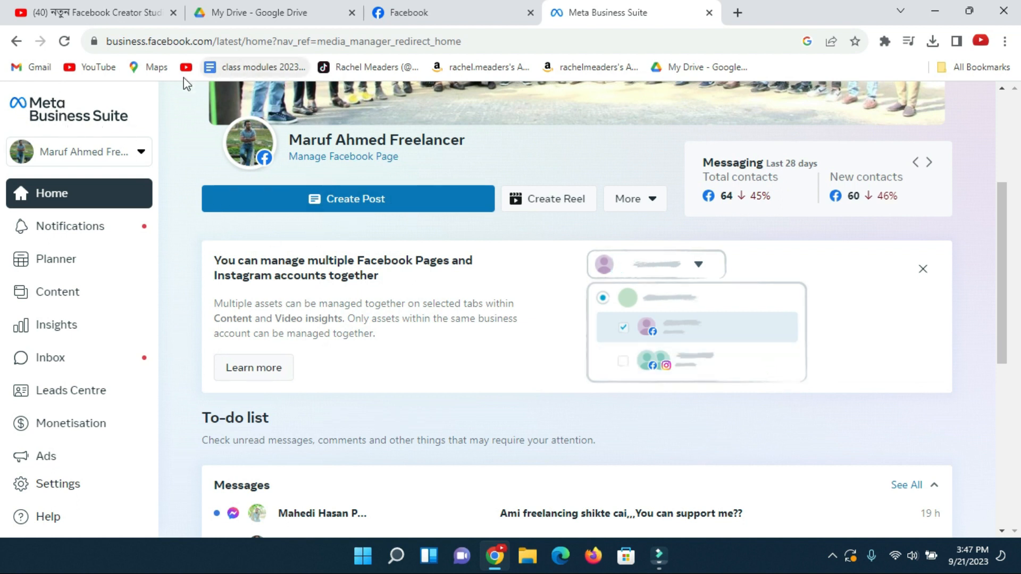
mouse_move(315, 227)
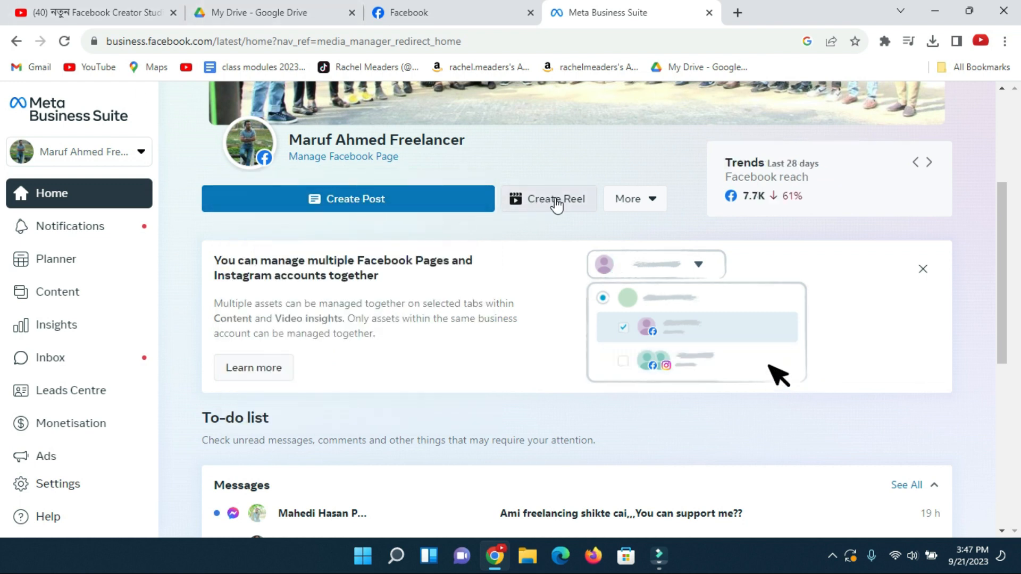
click(653, 200)
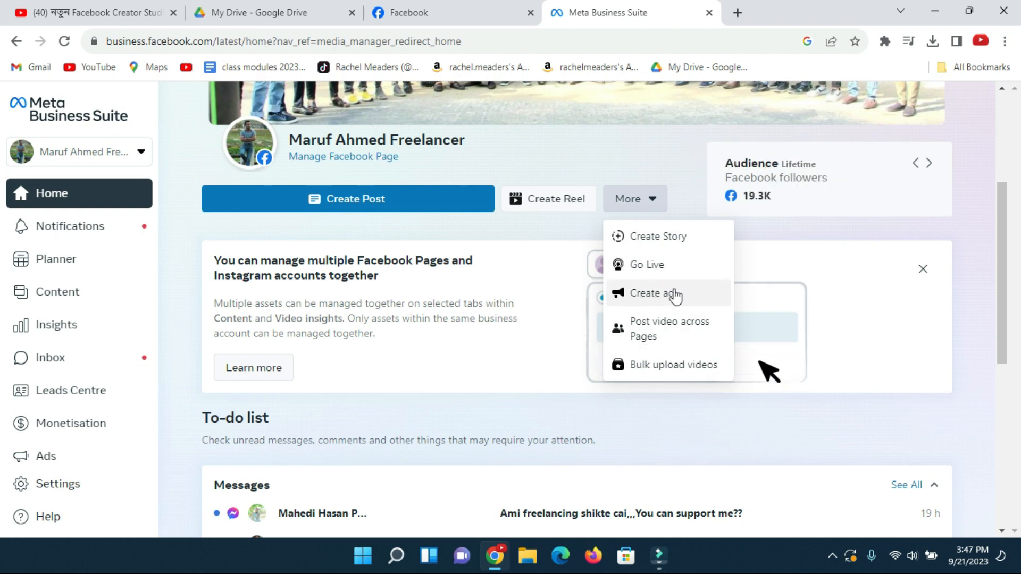
click(627, 163)
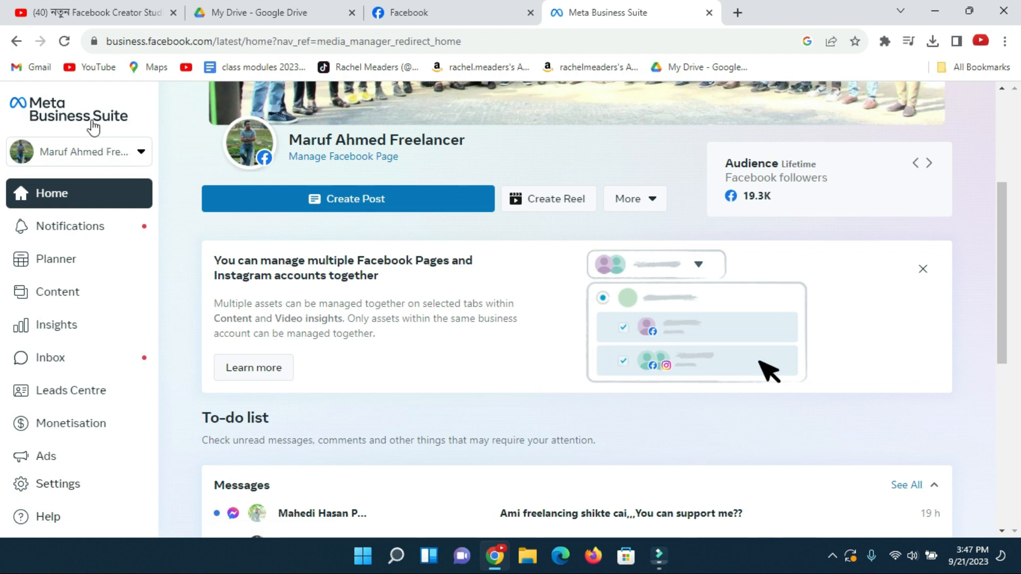
Step: Switch the active business asset to the first Facebook Page listed under Your account
click(142, 153)
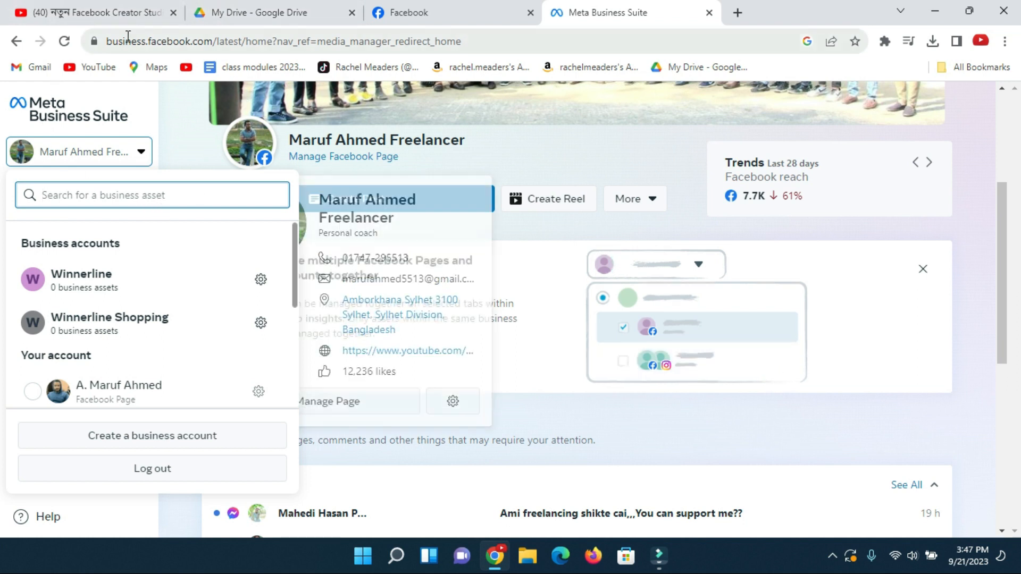
scroll(92, 278, down, 5)
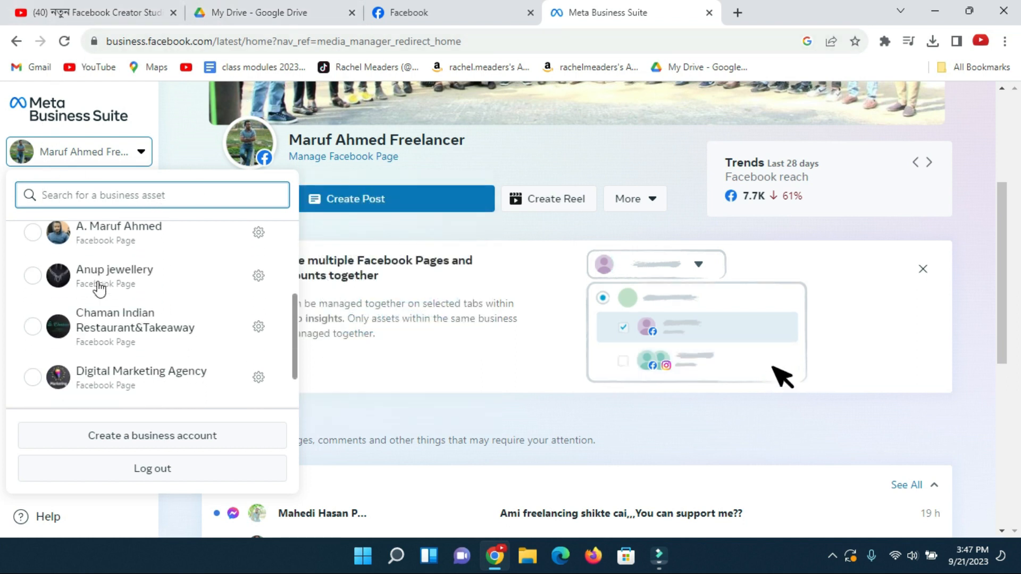
scroll(111, 299, up, 5)
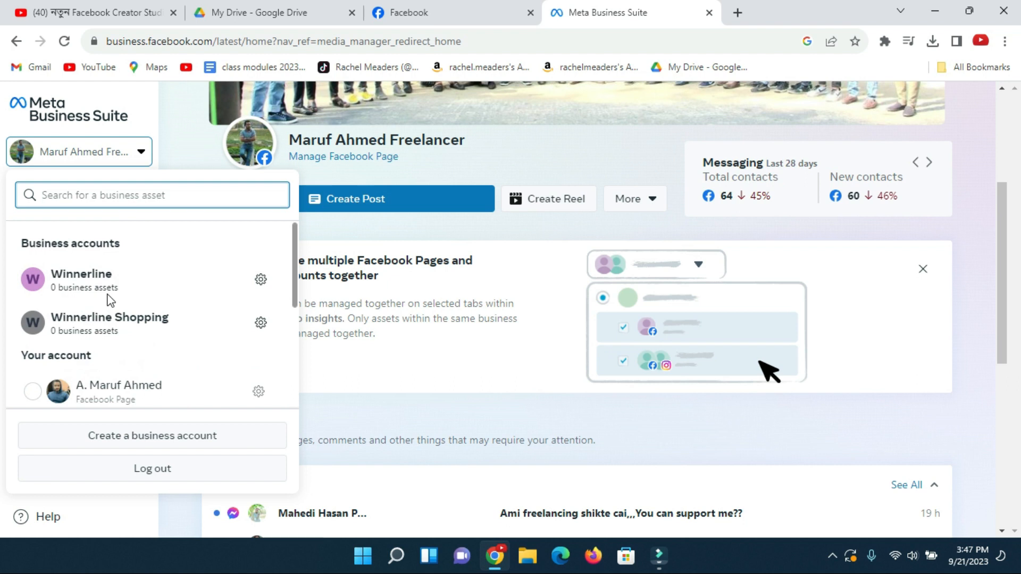
scroll(122, 291, down, 5)
scroll(122, 290, up, 5)
scroll(120, 287, down, 5)
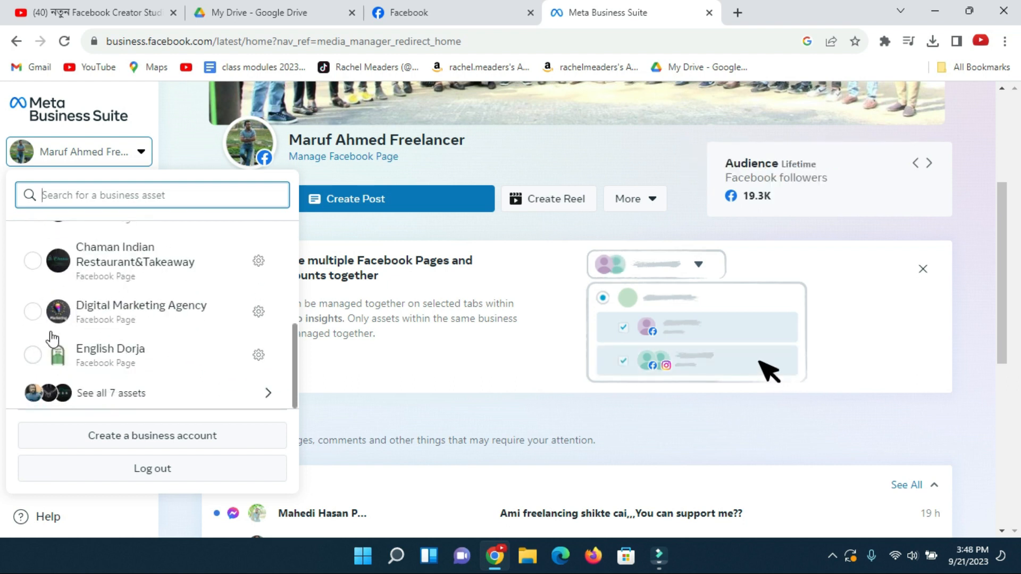
scroll(137, 318, up, 5)
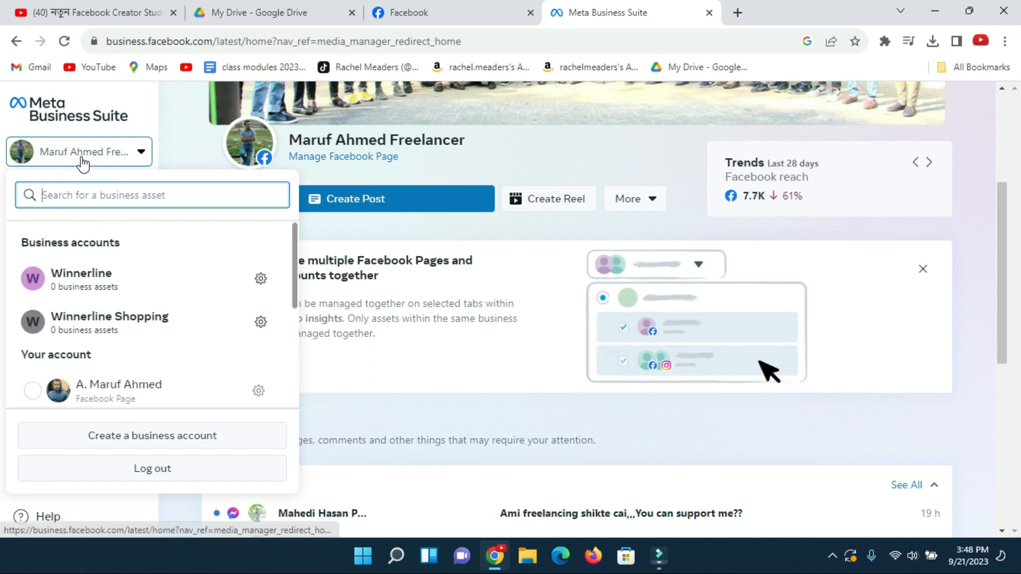
scroll(98, 281, down, 3)
scroll(103, 279, down, 2)
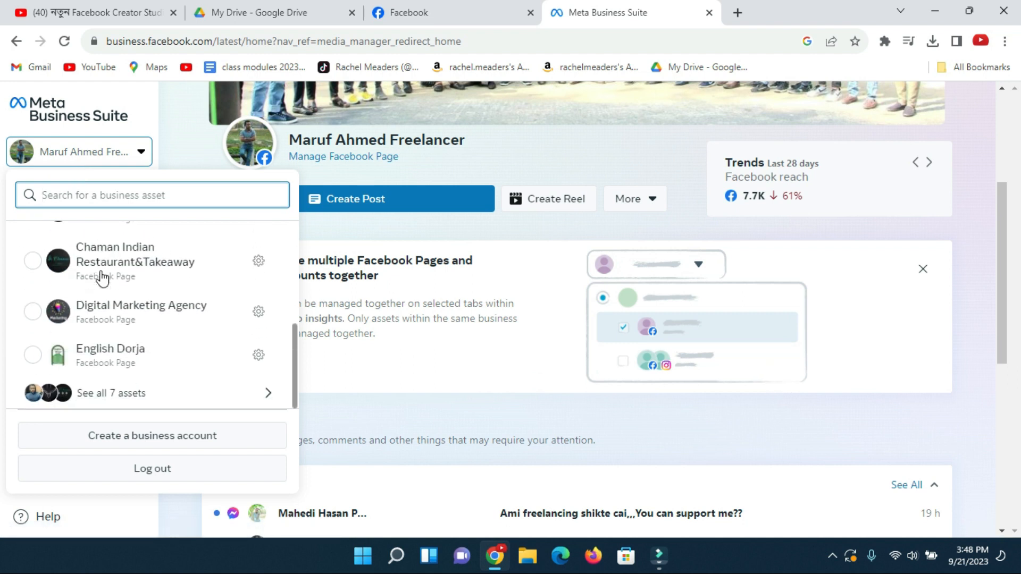
scroll(133, 330, up, 2)
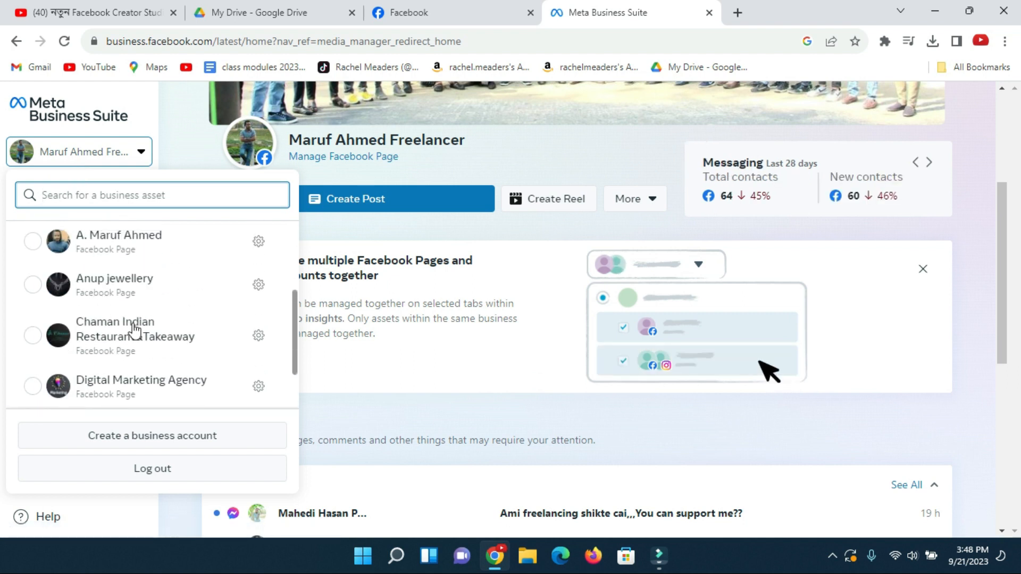
scroll(141, 323, up, 2)
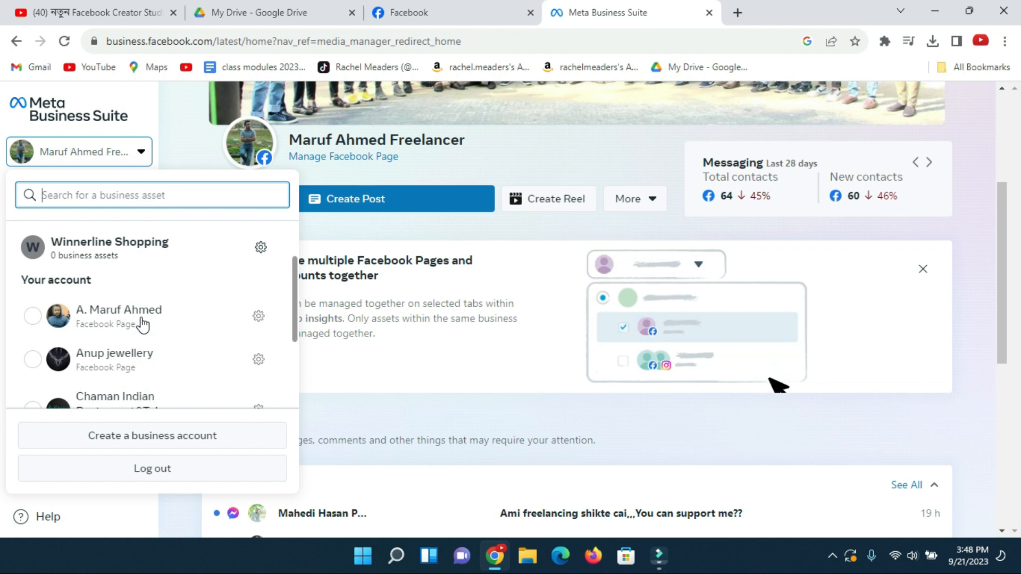
click(34, 319)
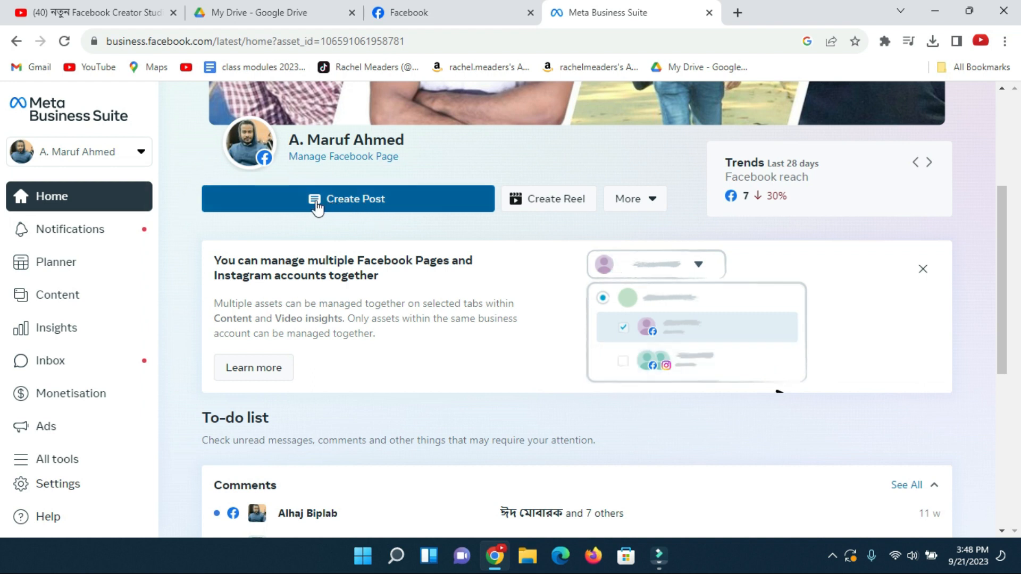
Step: Start a new post for the page and attach the photo Top-Digital-Marketing-Company.png from the Desktop folder
click(352, 206)
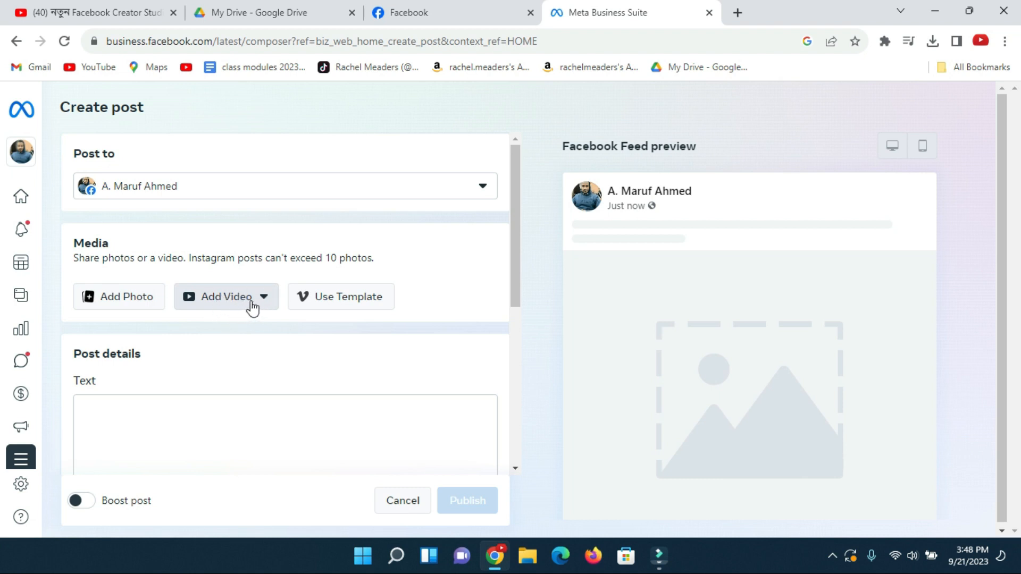
click(134, 300)
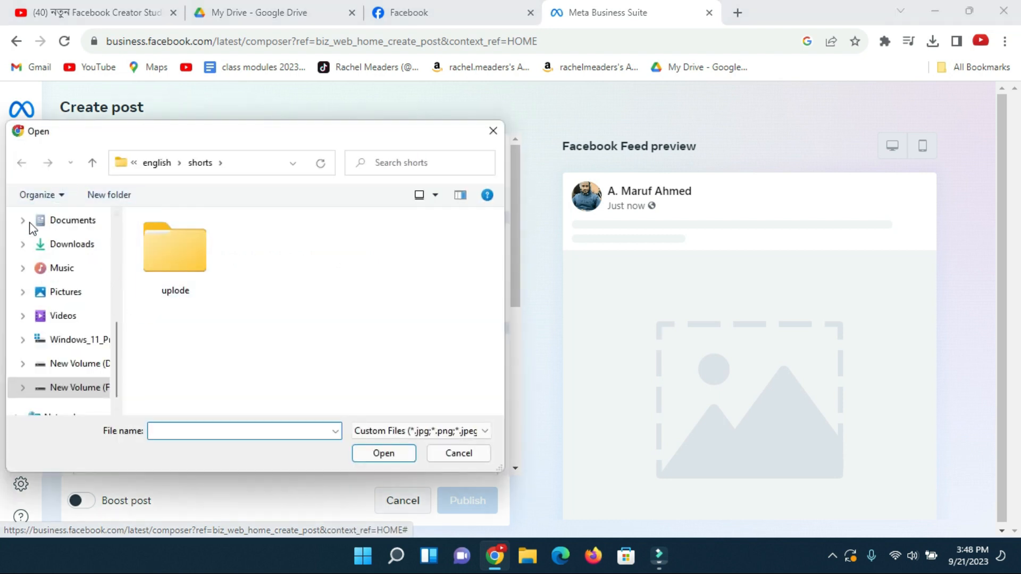
scroll(79, 280, up, 1)
click(71, 227)
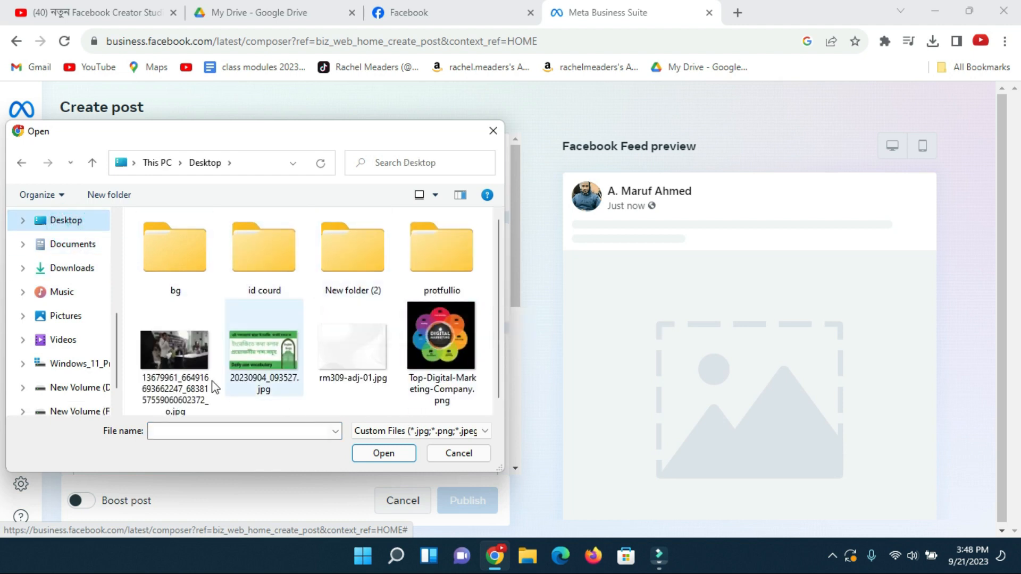
click(448, 337)
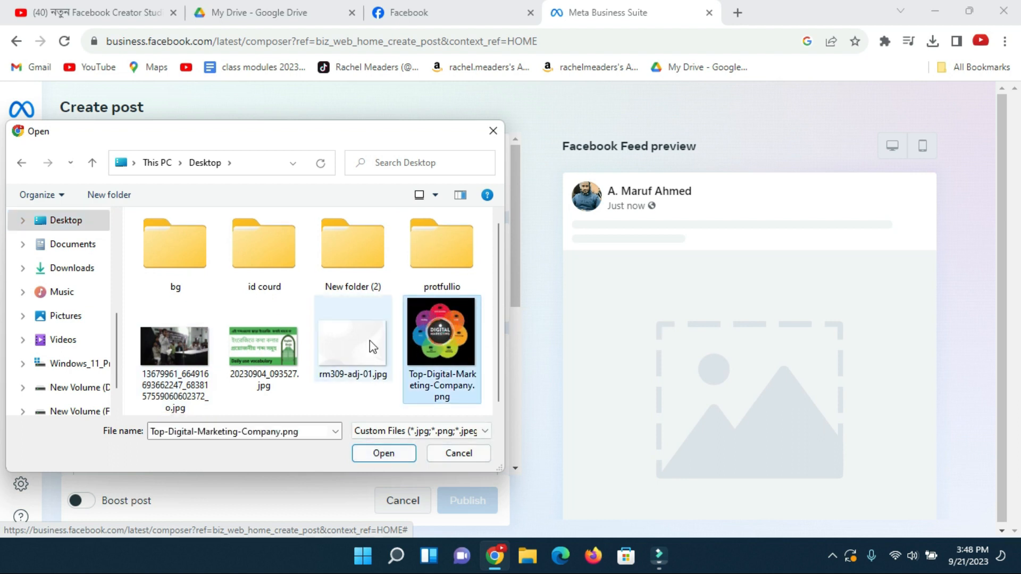
click(380, 460)
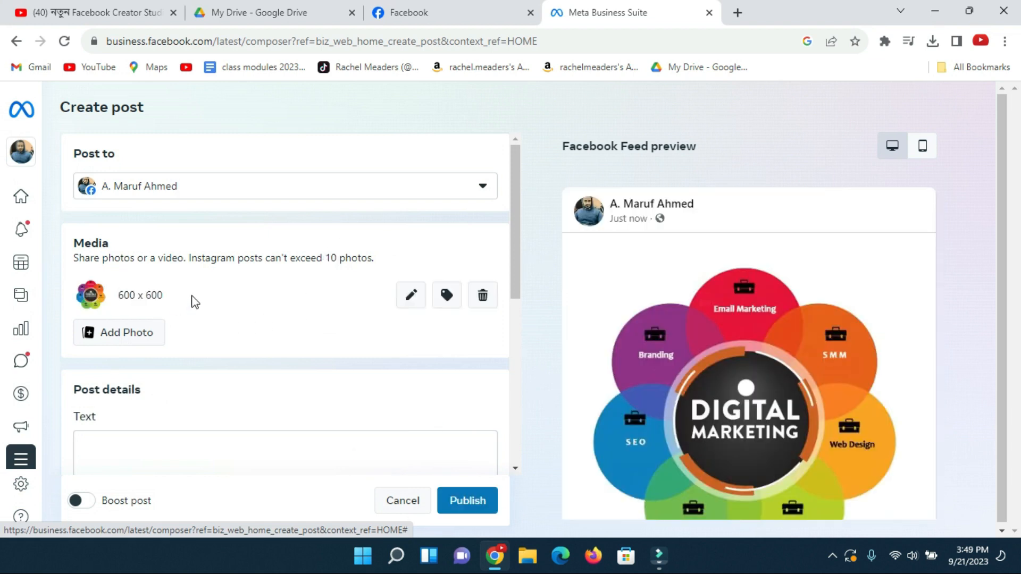
Step: Enter "tjtjjghjhgjhj" as the post text and check the post in the Facebook Feed preview
scroll(180, 306, down, 2)
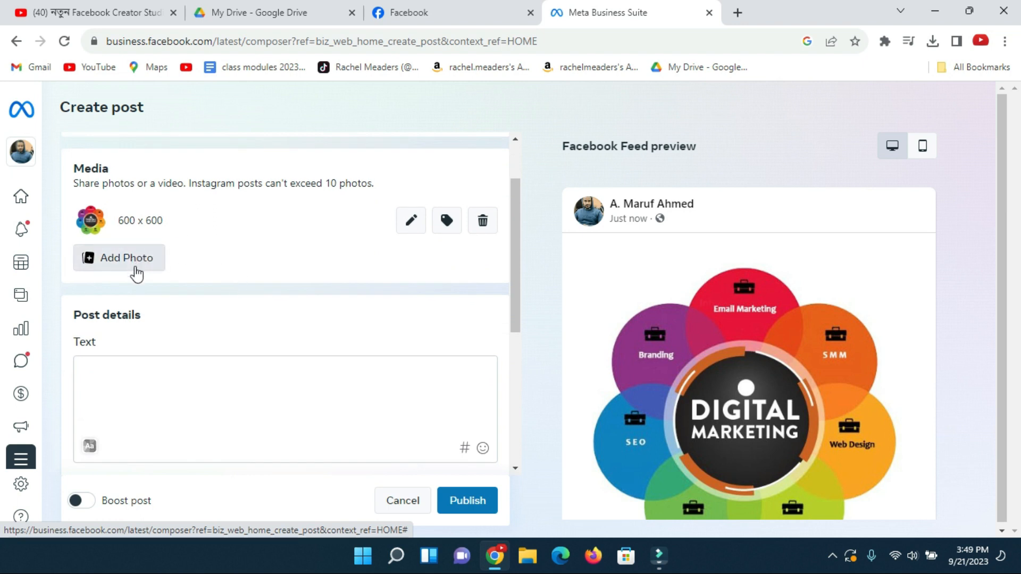
click(105, 378)
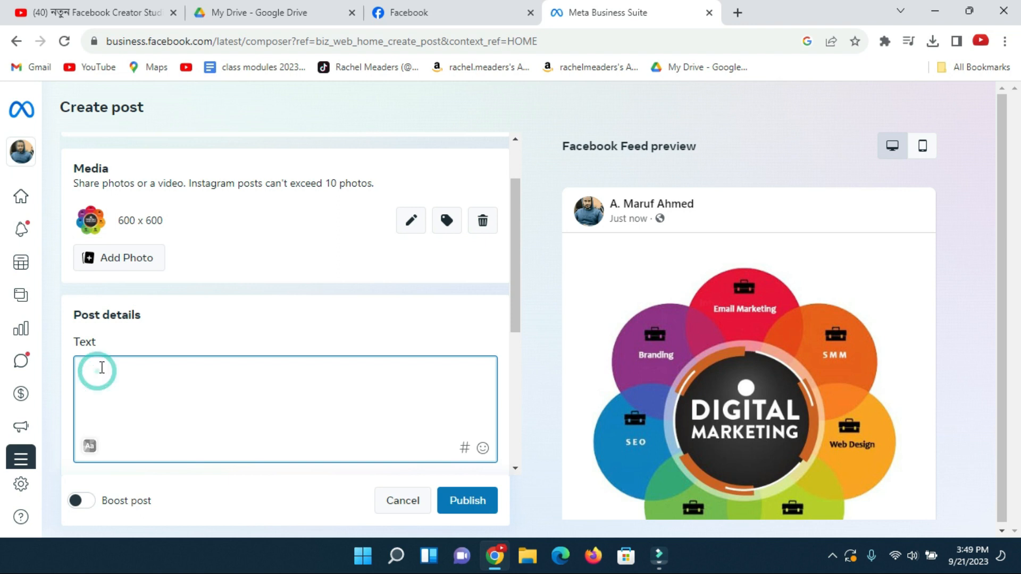
text(tjtjjghjhgjhj)
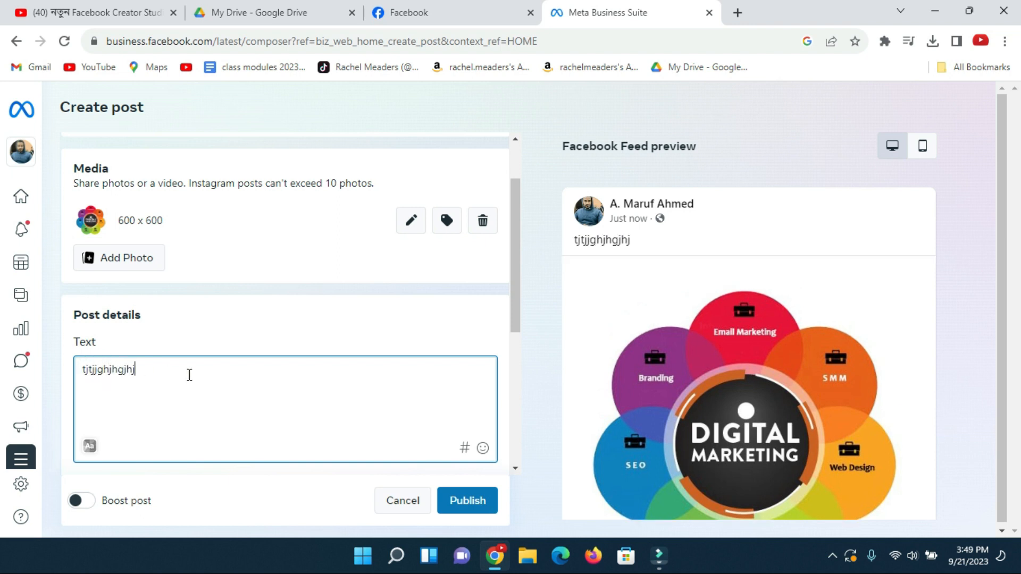
scroll(255, 367, down, 3)
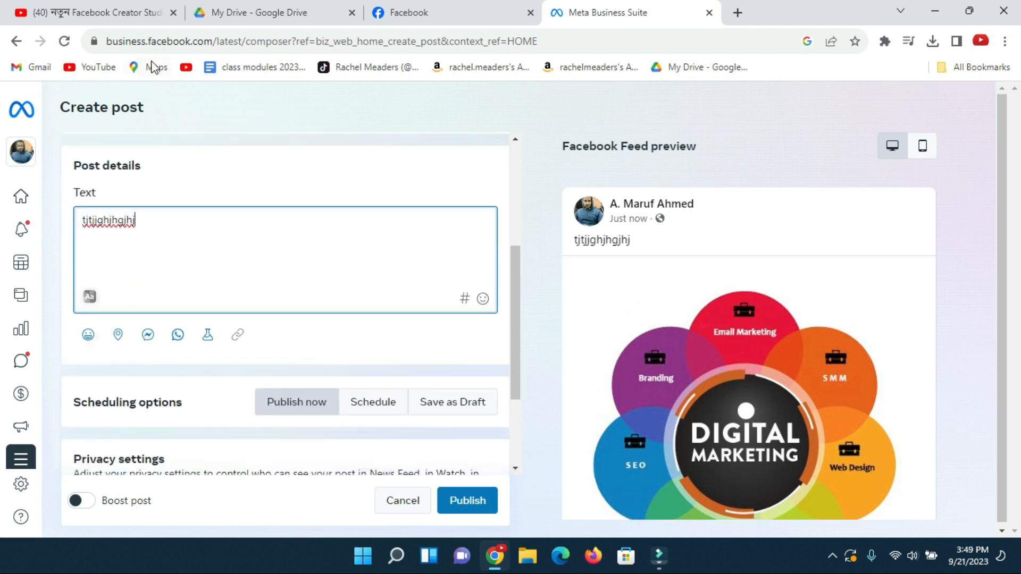
scroll(345, 377, up, 3)
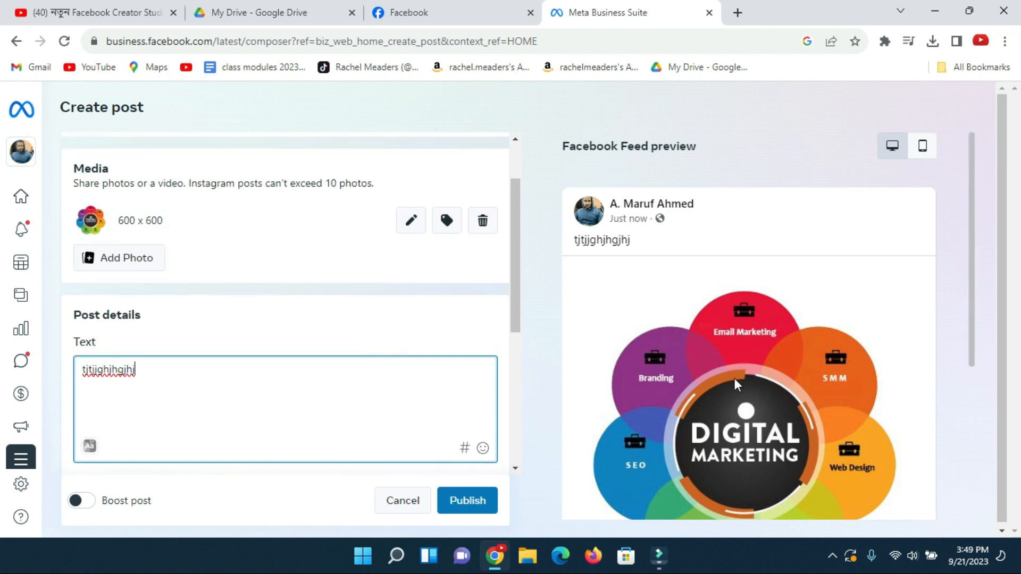
scroll(659, 340, down, 1)
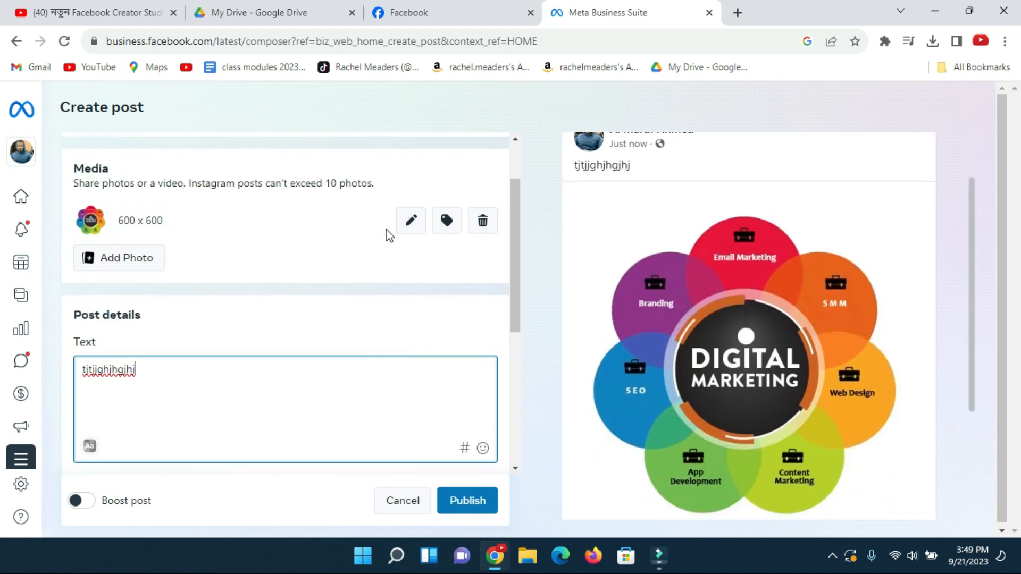
Step: Open the attached photo for editing and try the Square 1:1 and Horizontal 1.91:1 crops before restoring the Original crop
click(411, 224)
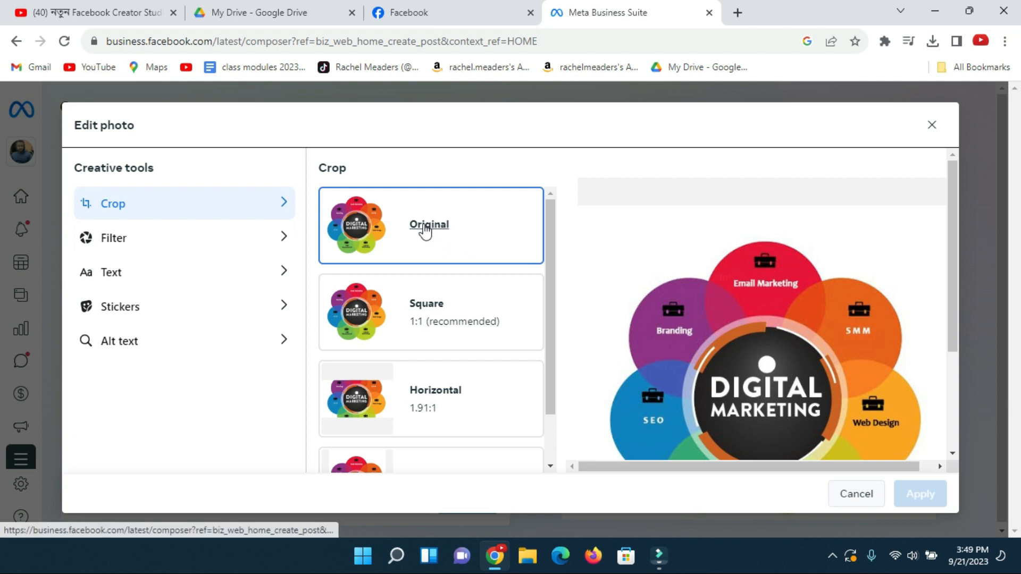
click(426, 321)
scroll(772, 348, down, 1)
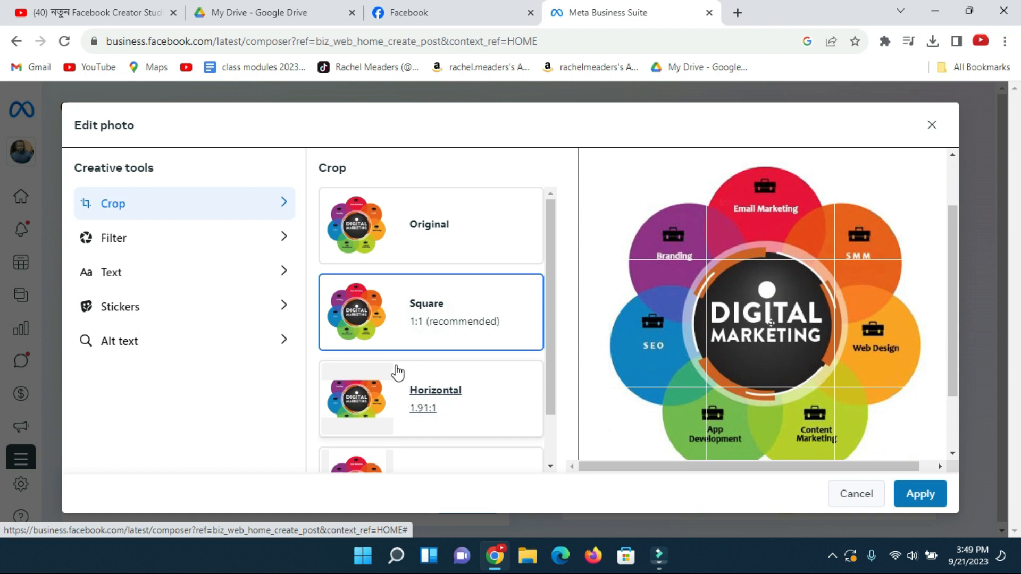
click(418, 409)
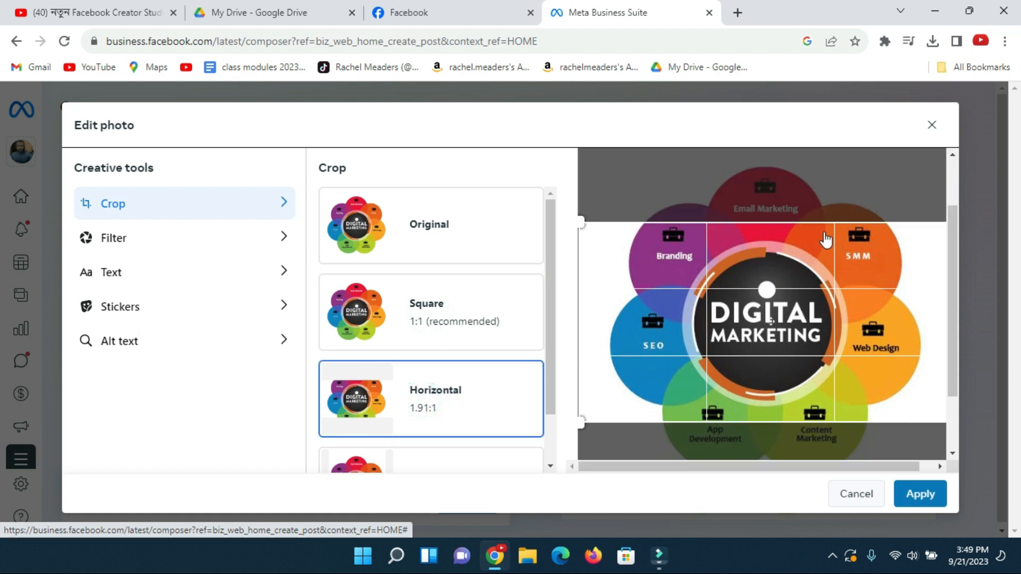
click(436, 231)
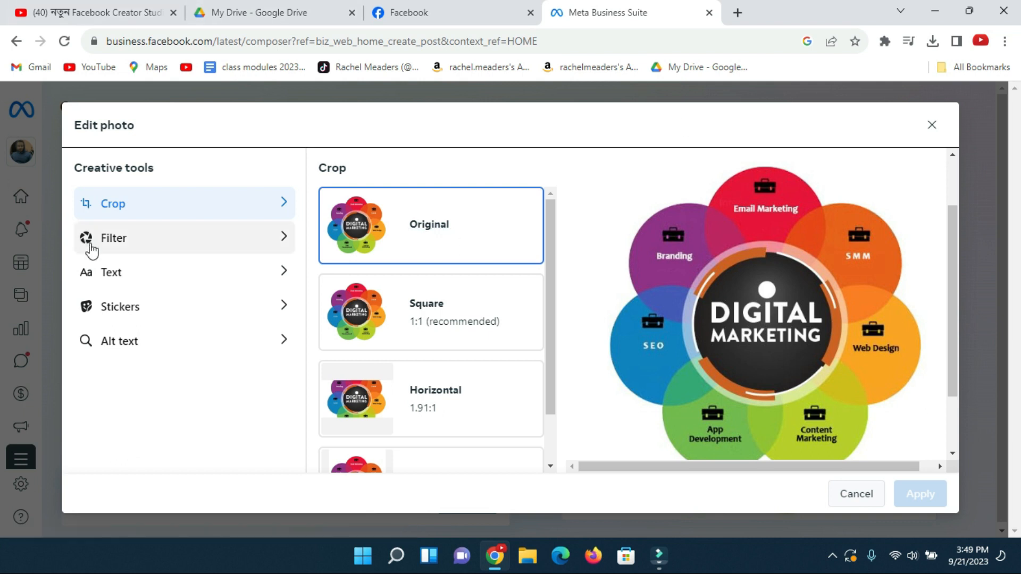
Step: Try the Vintage, Spring, Summer and further filters on the photo, and return it to the Original filter
click(132, 243)
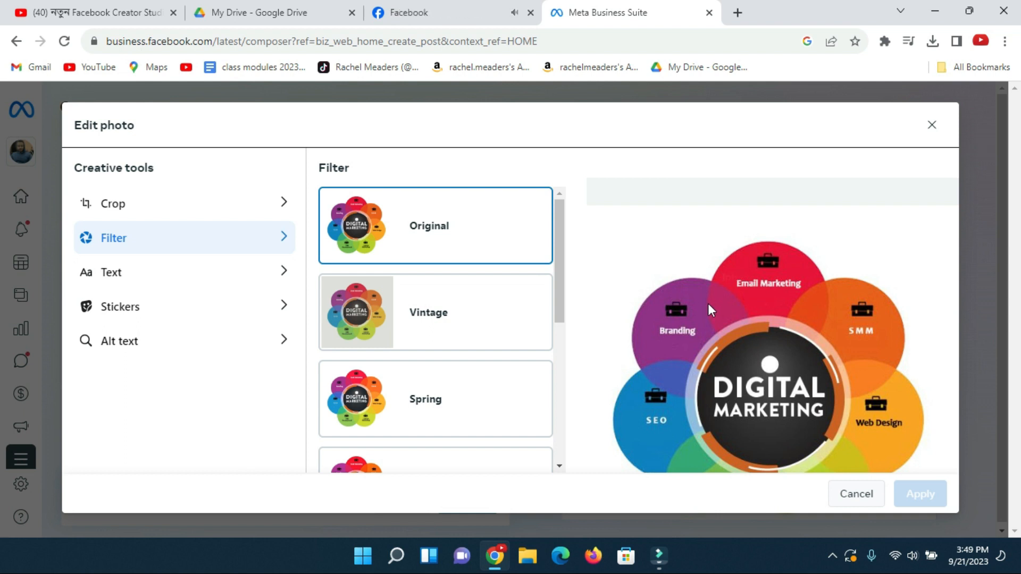
click(426, 314)
scroll(430, 390, down, 1)
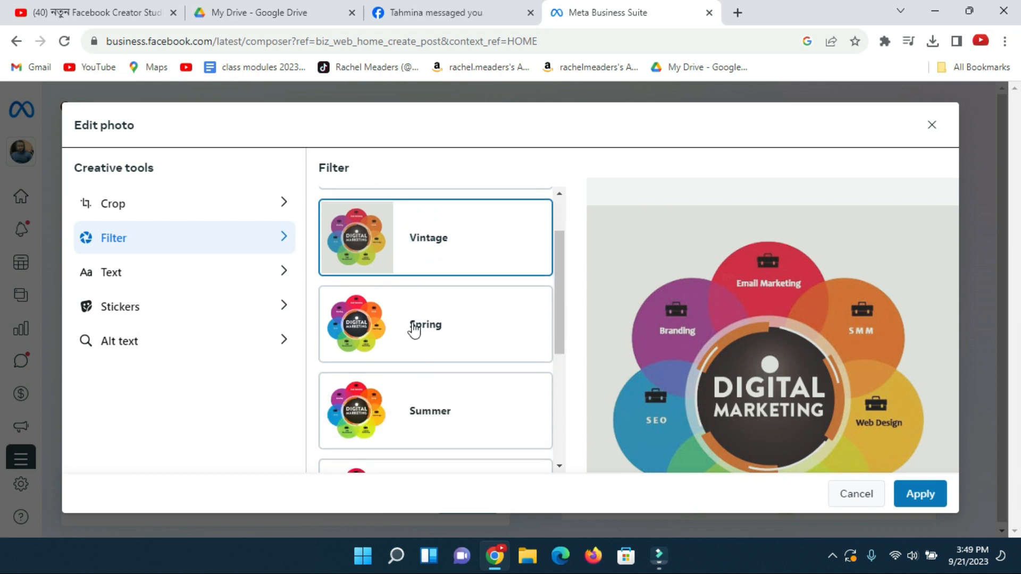
click(413, 325)
click(436, 410)
scroll(455, 412, down, 1)
click(420, 412)
scroll(436, 290, up, 3)
click(433, 235)
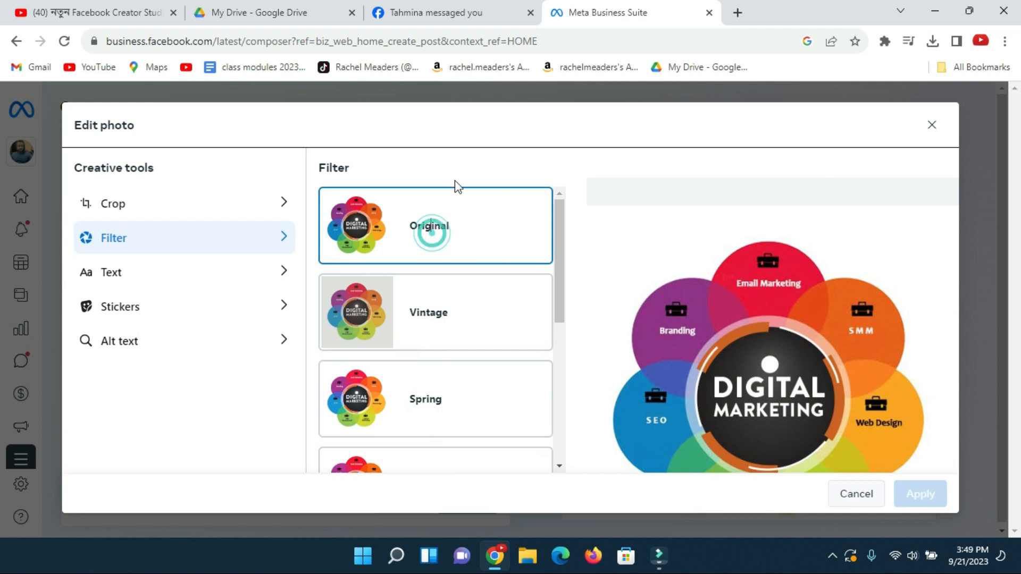
click(429, 325)
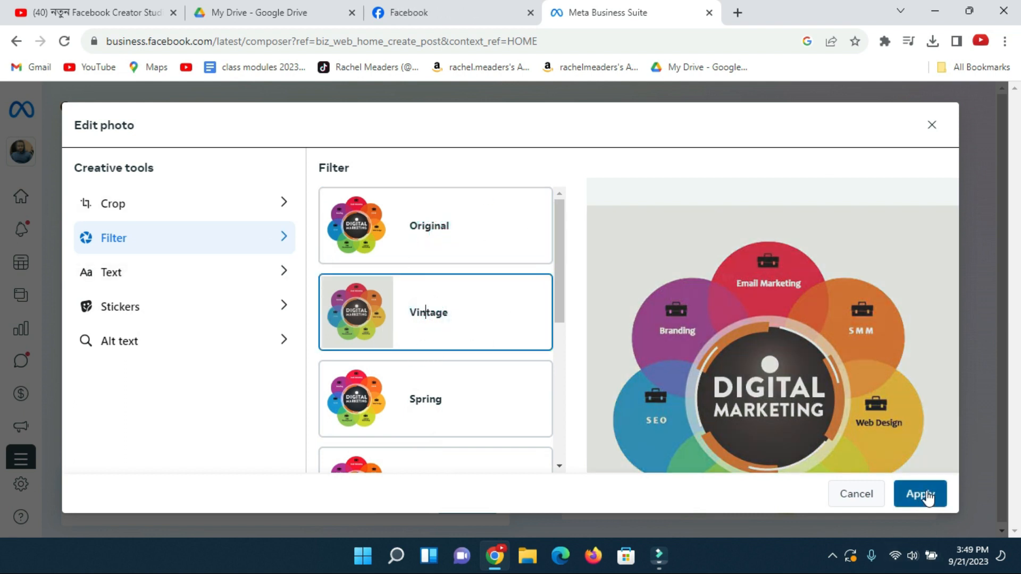
click(447, 228)
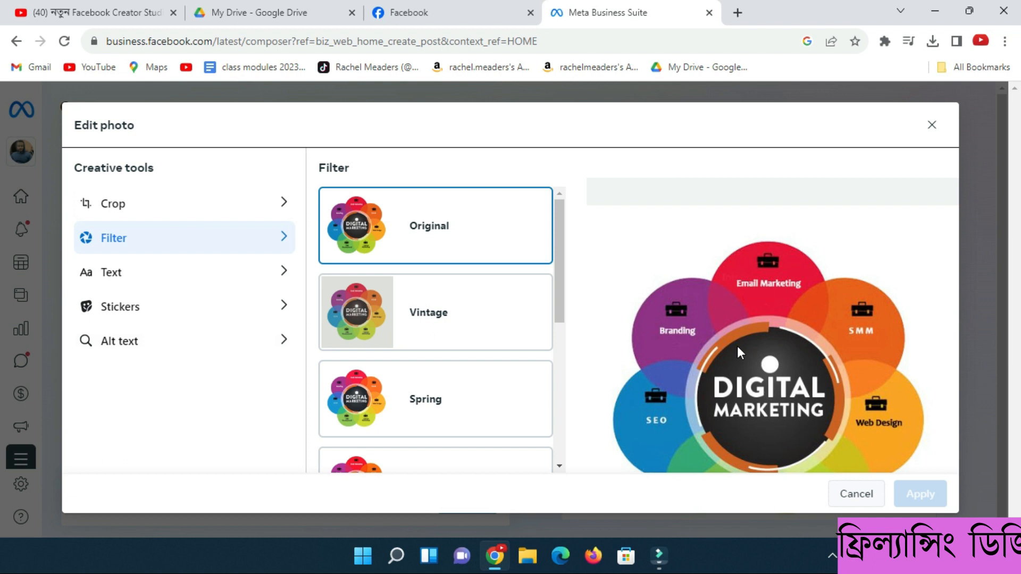
Step: Place the smiling red heart sticker over the centre of the photo and shrink it to about half its size
click(126, 279)
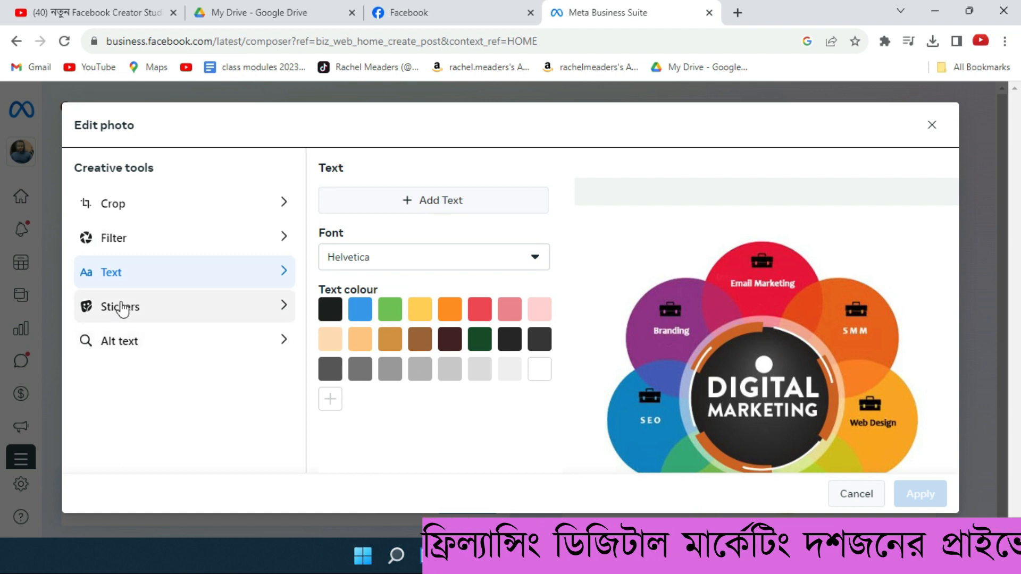
click(171, 312)
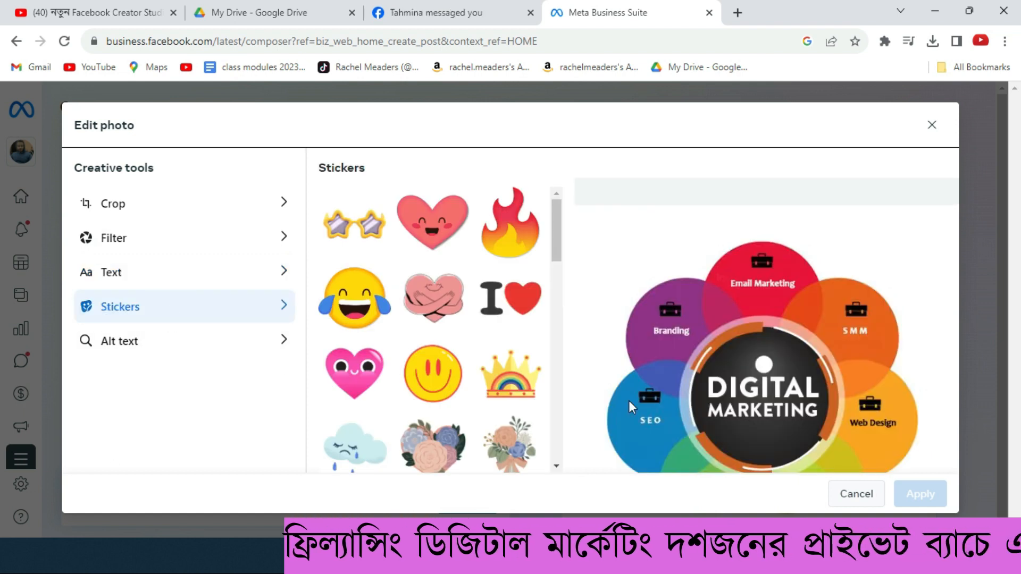
click(430, 230)
drag(669, 234, 758, 365)
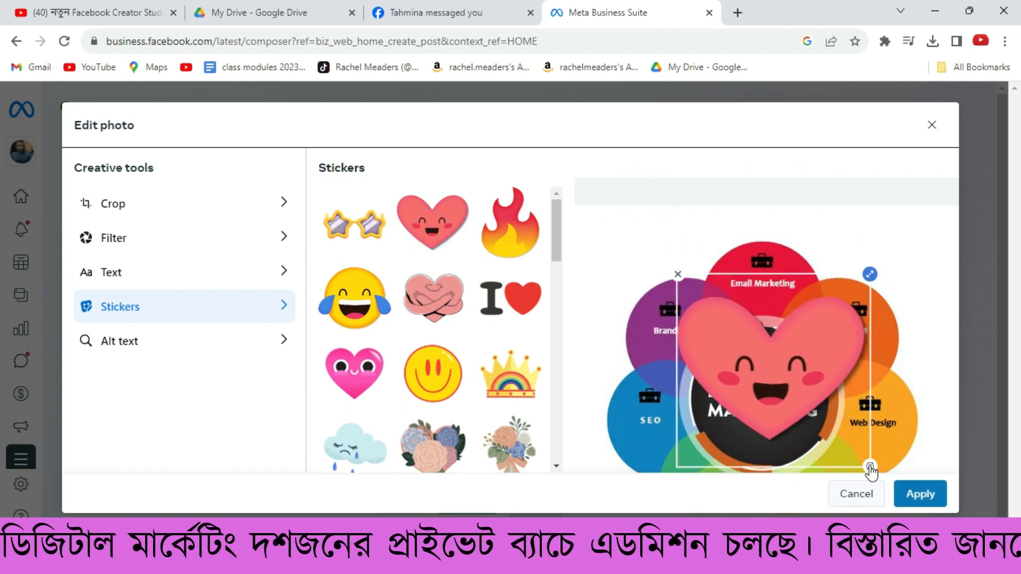
drag(871, 276, 829, 320)
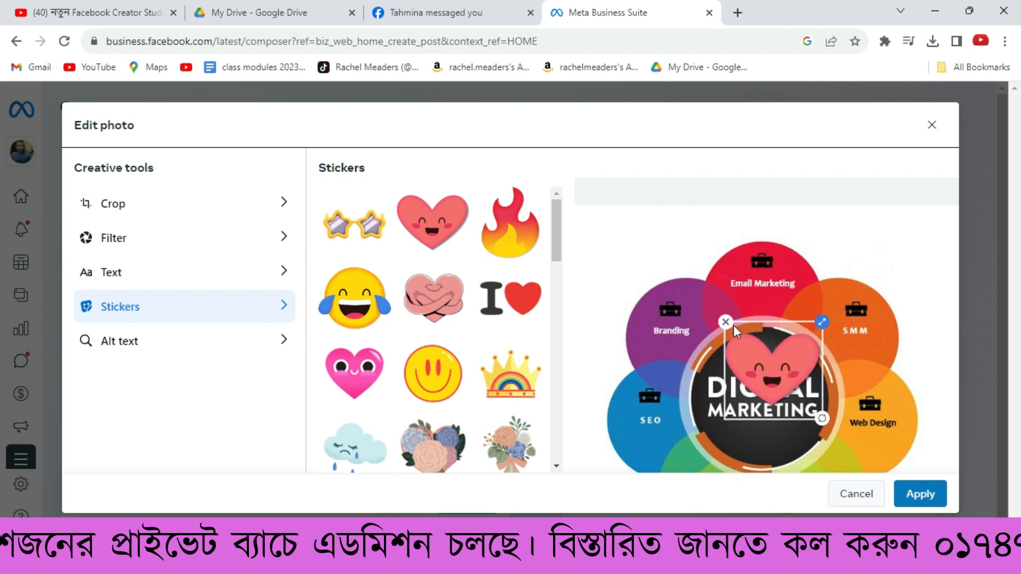
Step: Remove the heart sticker and leave the photo editor without applying any changes
click(727, 320)
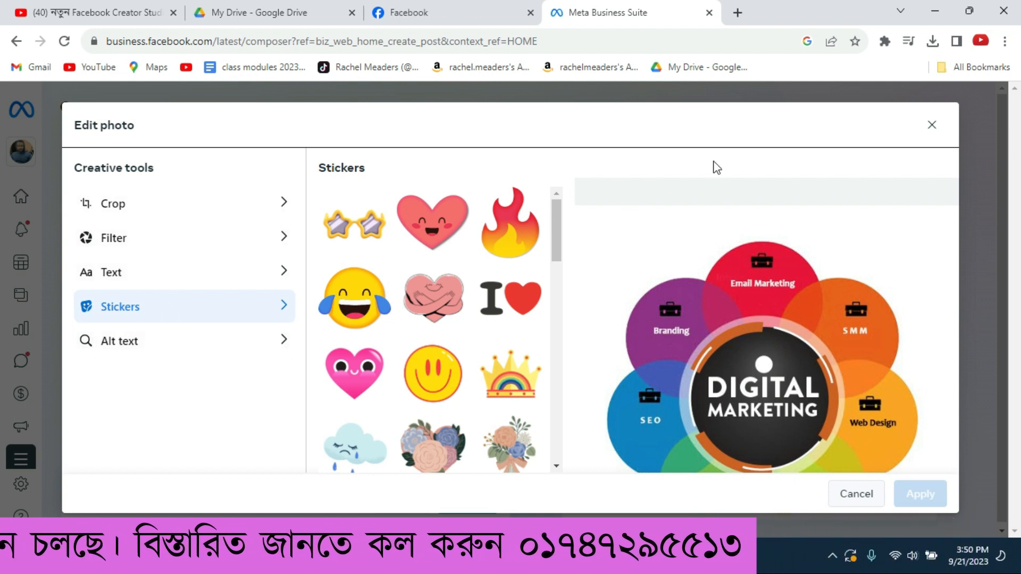
click(855, 494)
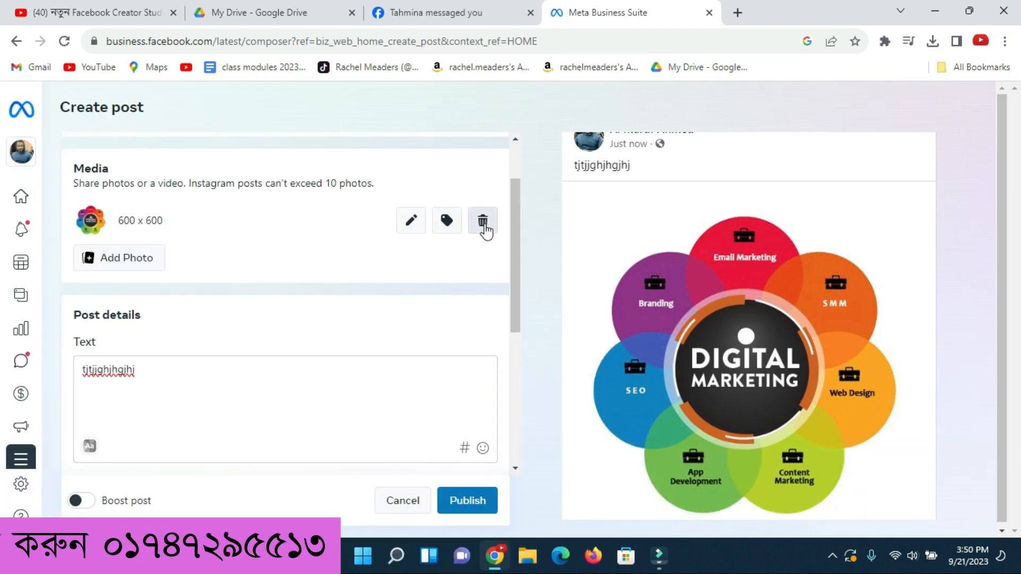
Step: Turn on Boost post for the post and turn it back off
scroll(257, 357, down, 1)
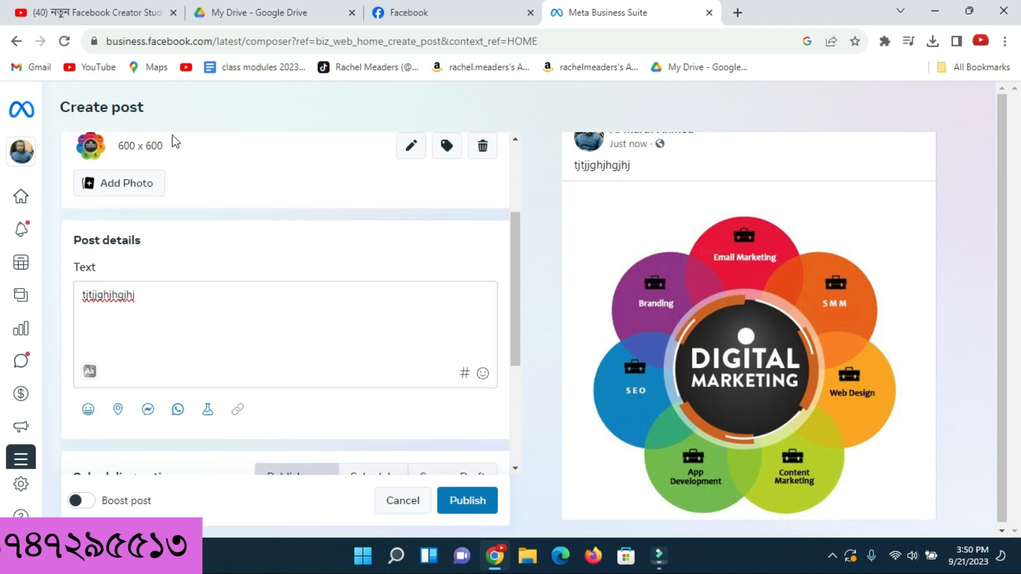
scroll(123, 420, down, 3)
scroll(130, 400, up, 2)
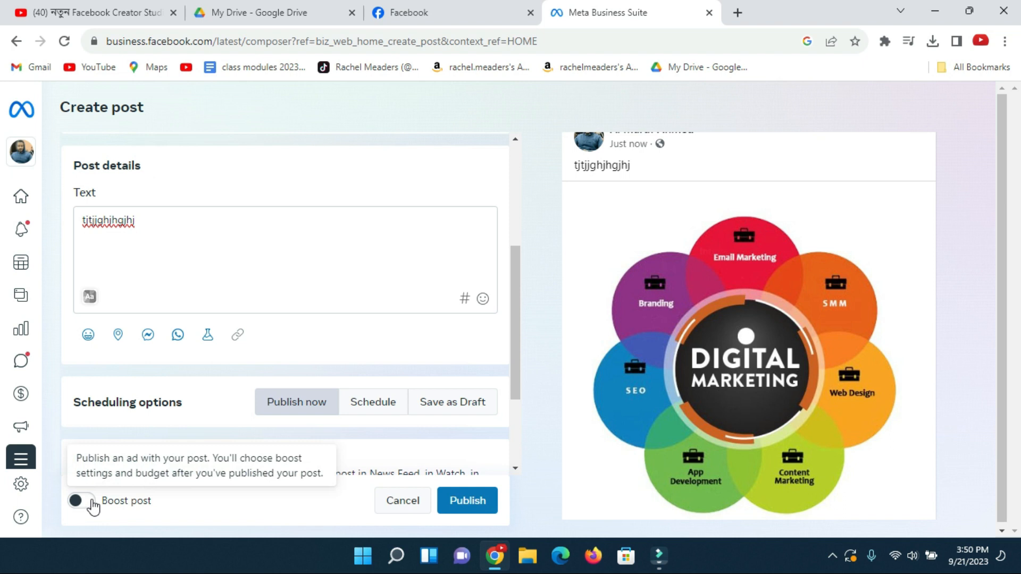
click(82, 501)
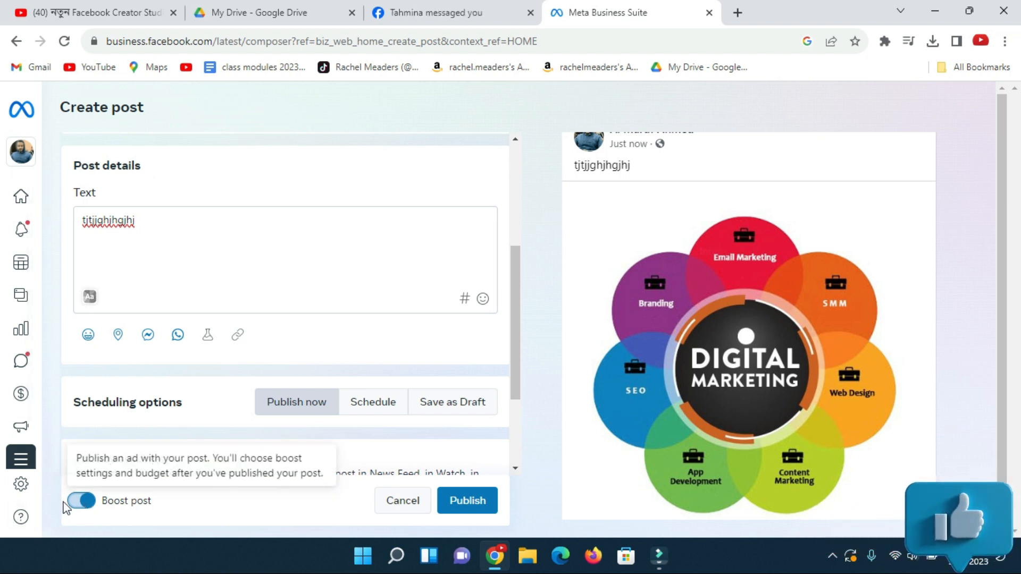
click(80, 501)
Step: Delete the attached photo from the post and clear the post text
scroll(193, 422, up, 3)
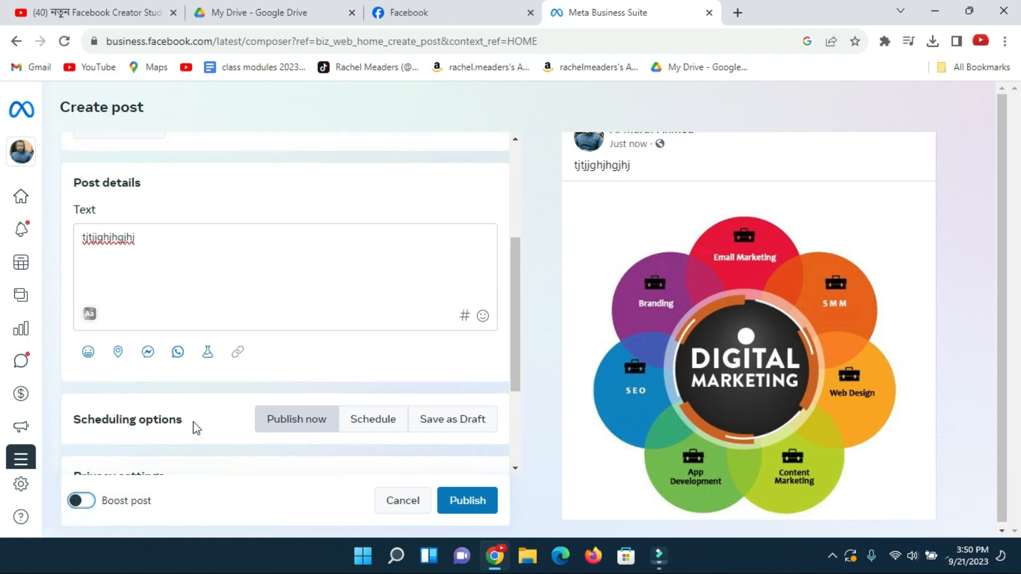
scroll(368, 308, up, 2)
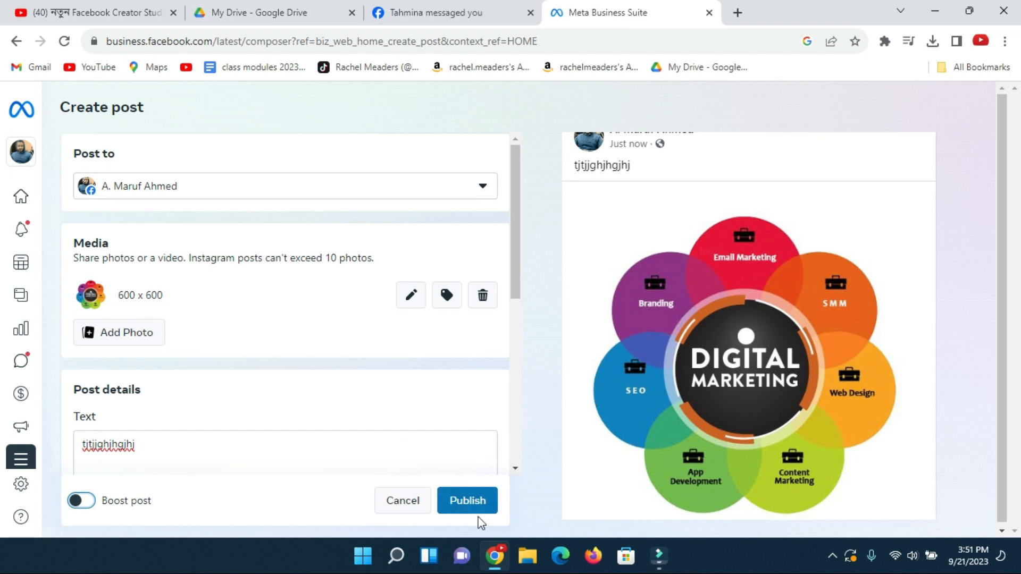
click(482, 298)
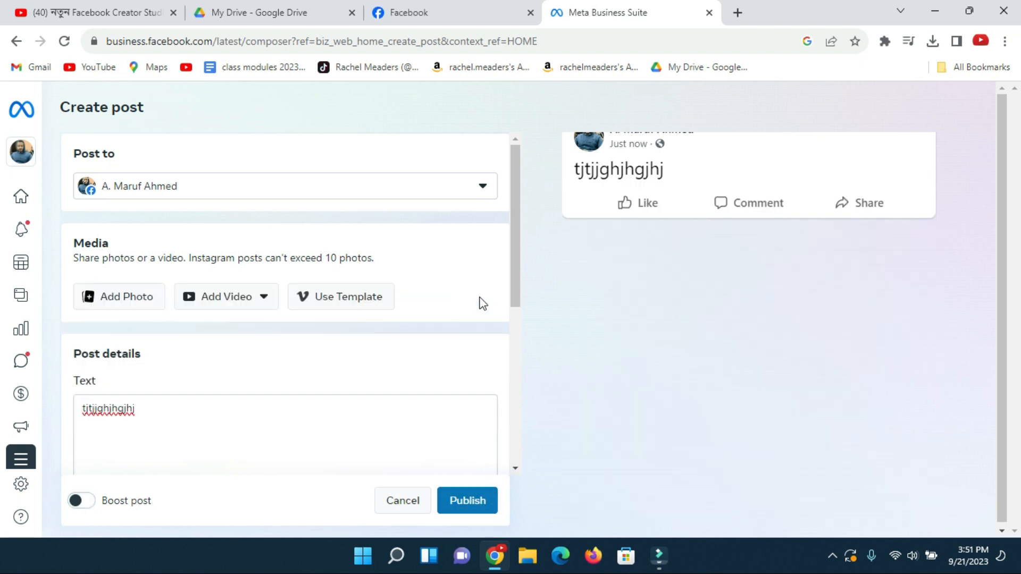
scroll(197, 374, down, 2)
double_click(147, 332)
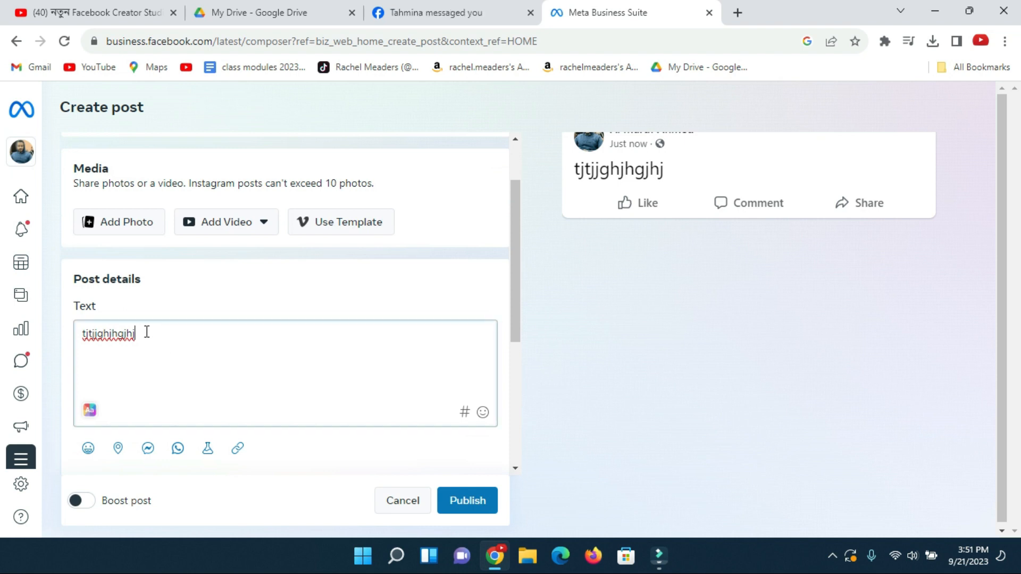
mouse_move(13, 332)
key(BackSpace)
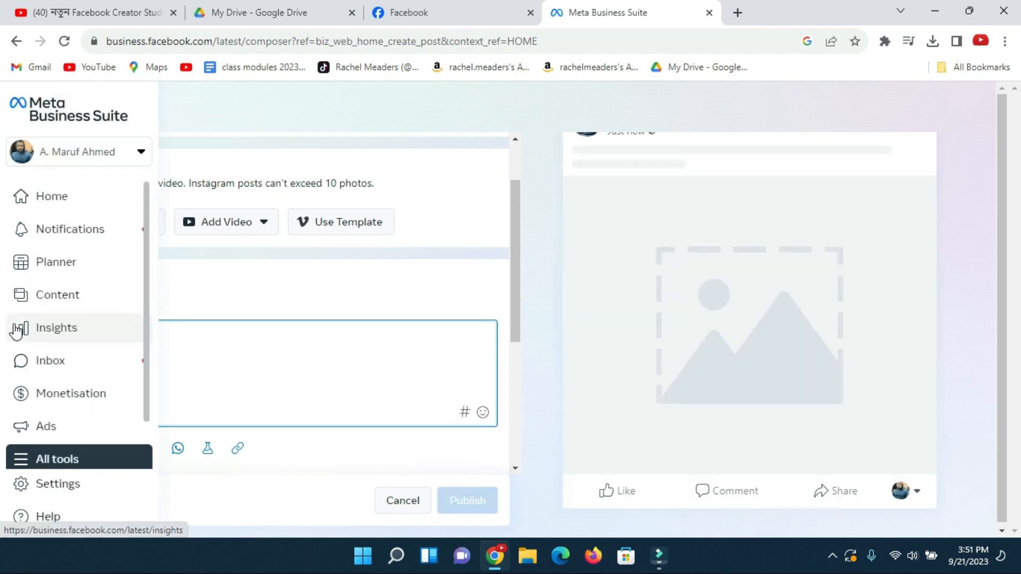
Step: Upload the video 1 dine income.mp4 to the post from the uplode folder on New Volume (F:)
scroll(329, 287, up, 2)
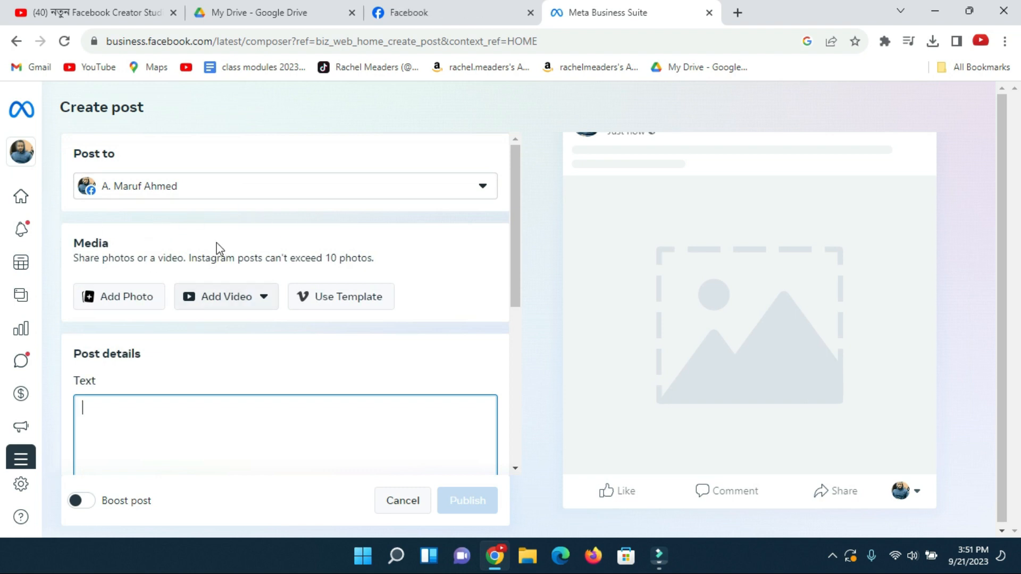
click(222, 301)
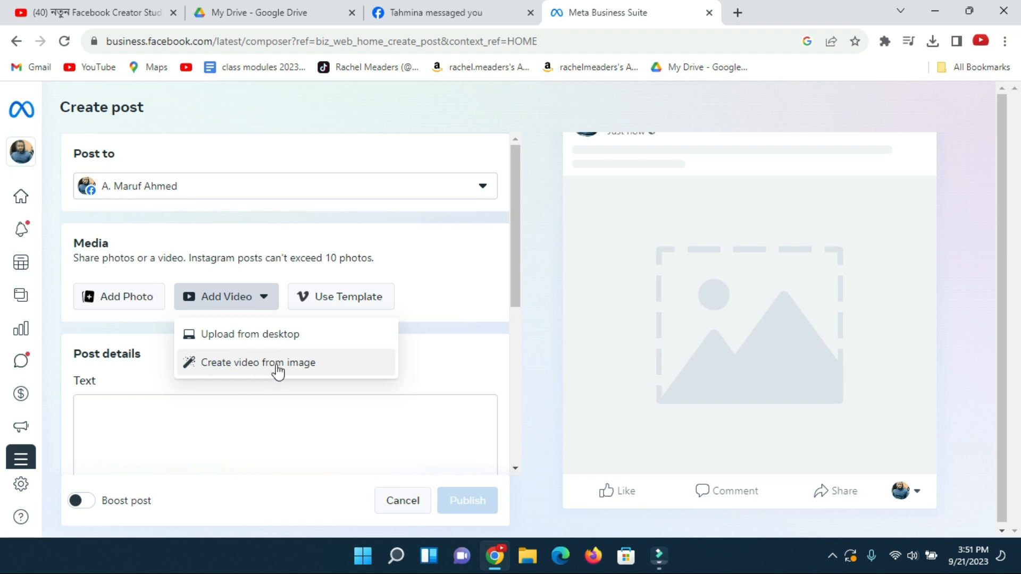
click(242, 335)
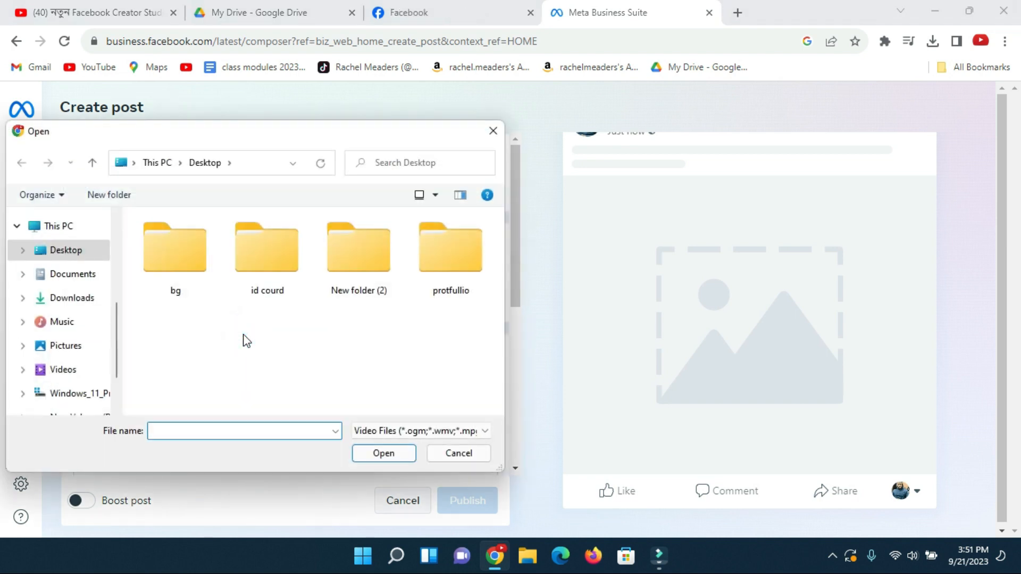
scroll(68, 378, down, 2)
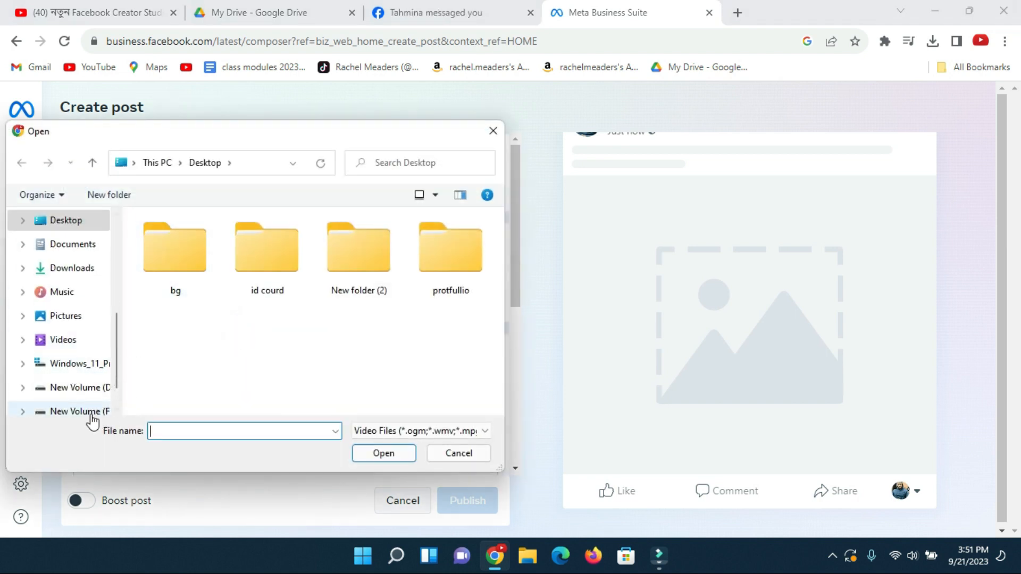
click(90, 413)
click(226, 339)
double_click(226, 339)
double_click(170, 243)
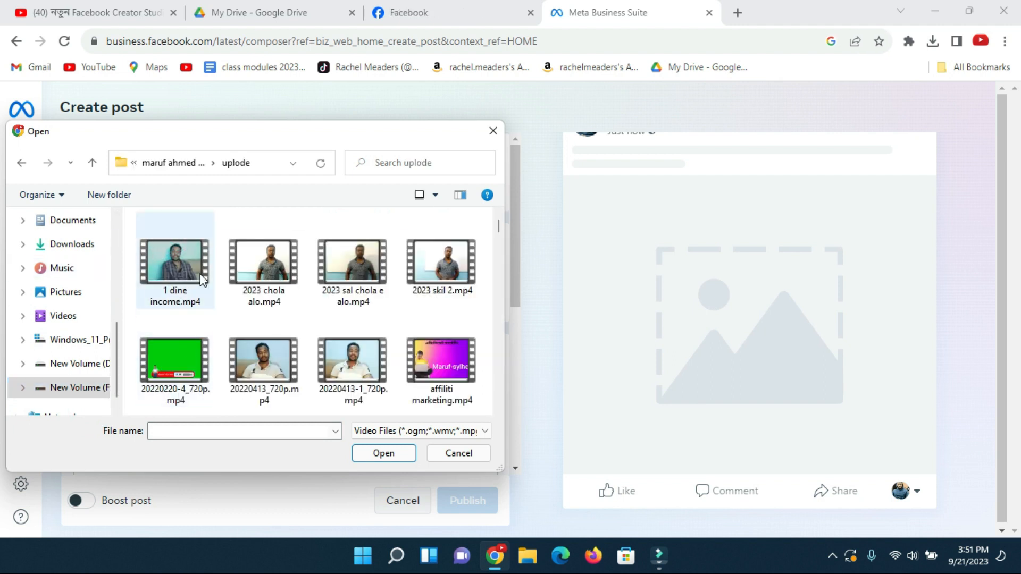
click(183, 272)
click(384, 452)
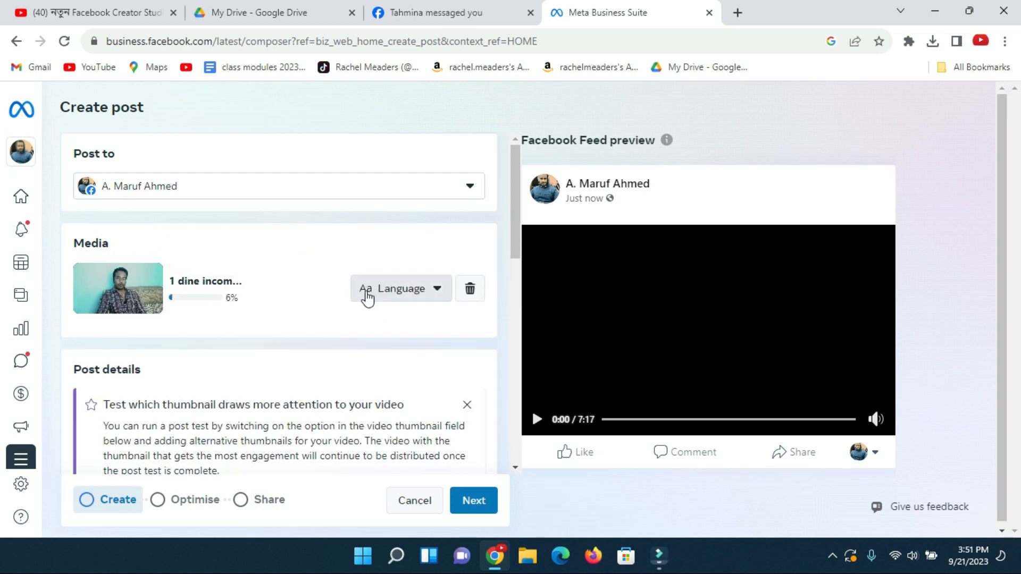
Step: Set the uploaded video's language to Bengali
click(437, 291)
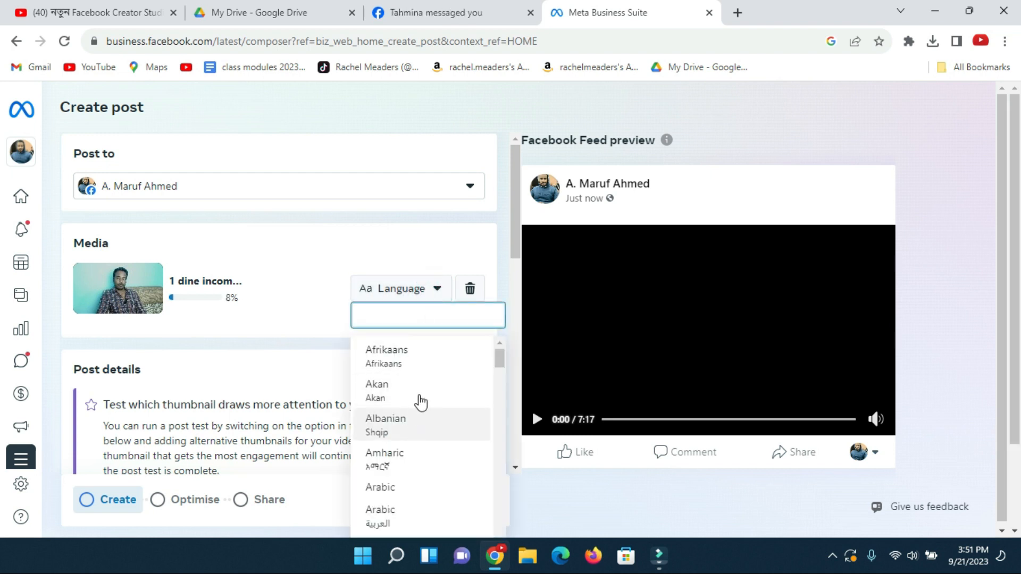
scroll(388, 436, down, 1)
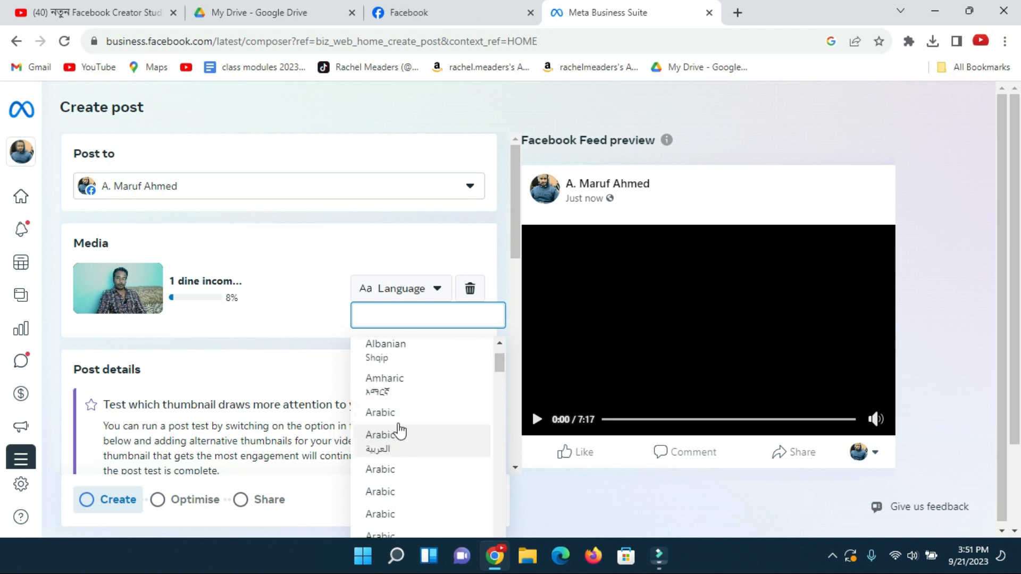
scroll(393, 412, down, 2)
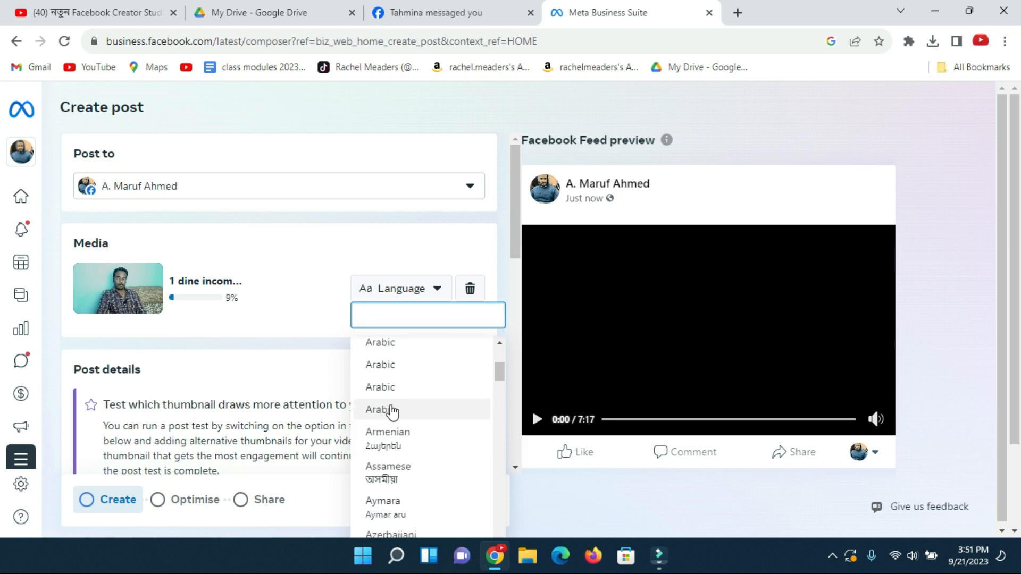
scroll(396, 410, down, 5)
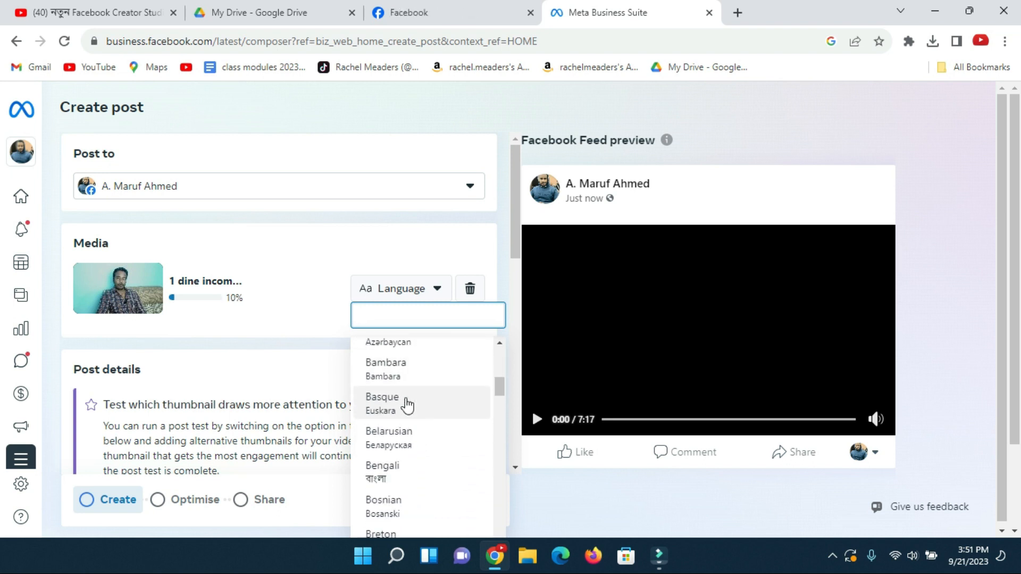
click(407, 408)
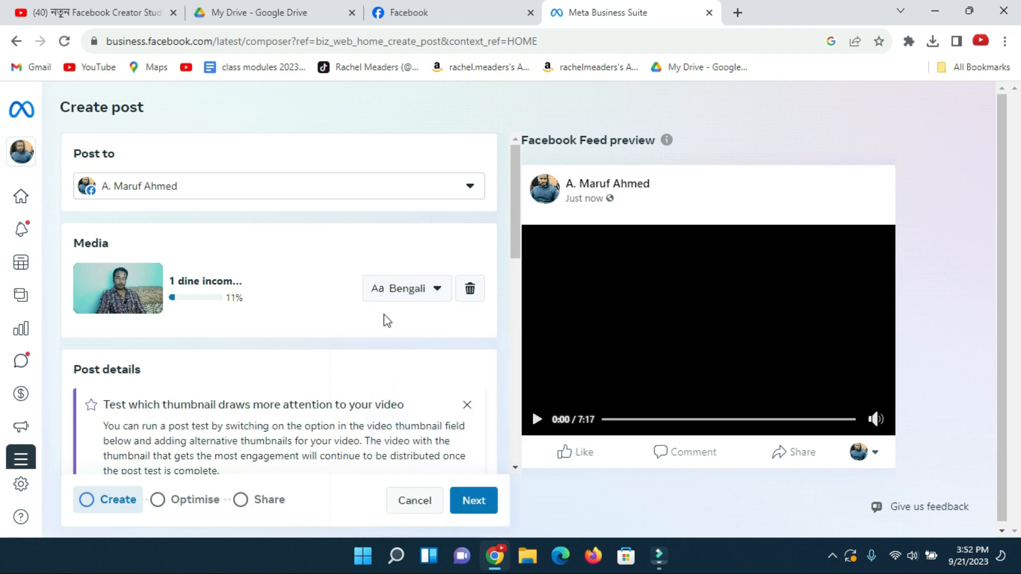
scroll(208, 380, down, 3)
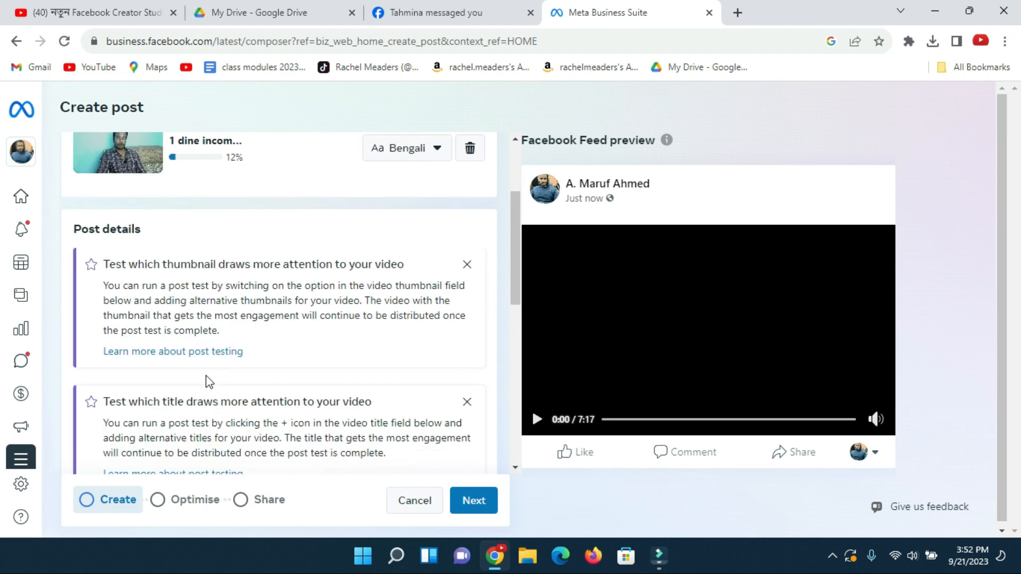
Step: Give the video the title "fgjhdh dhgh fhh" and the description "dfhdfh dhf hfghf hfh hh"
scroll(230, 229, up, 1)
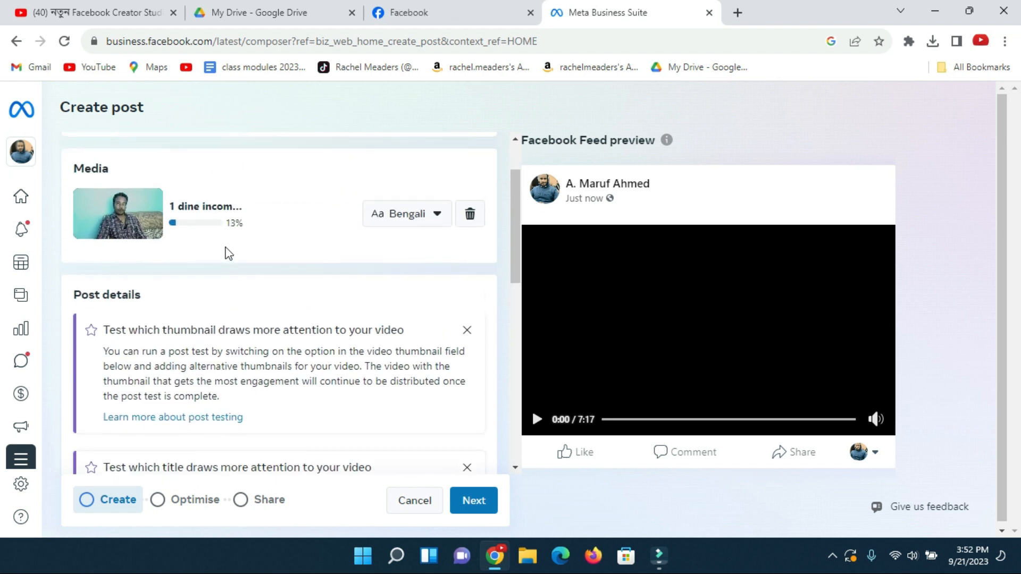
scroll(226, 240, down, 4)
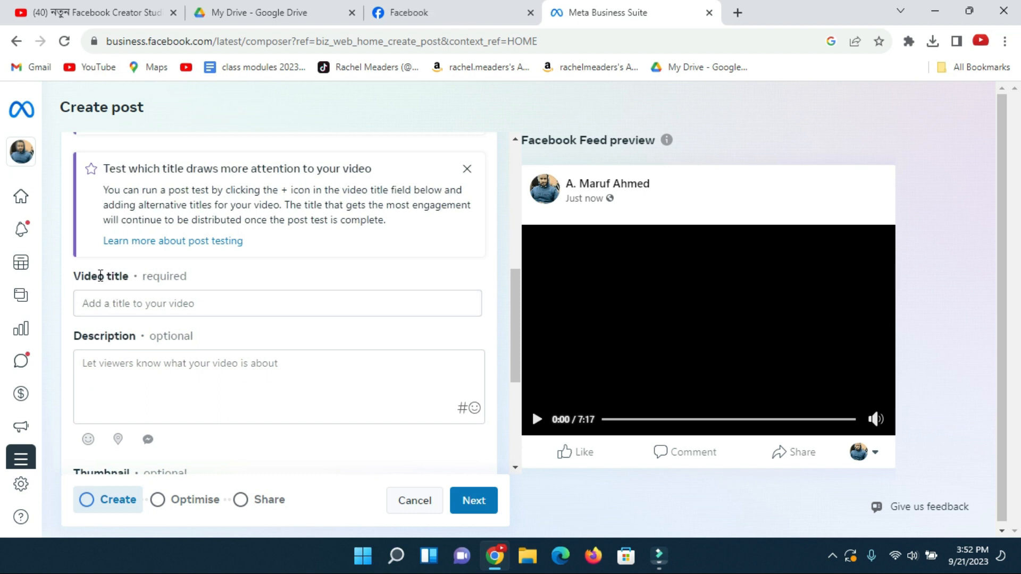
click(136, 303)
text(fgjhdh dhgh fhh)
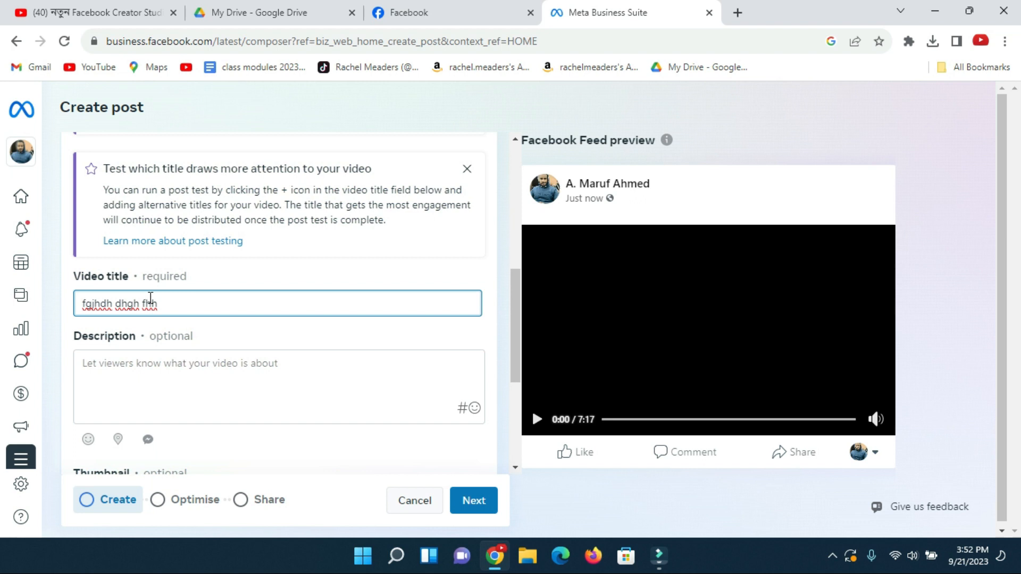
click(146, 365)
text(d)
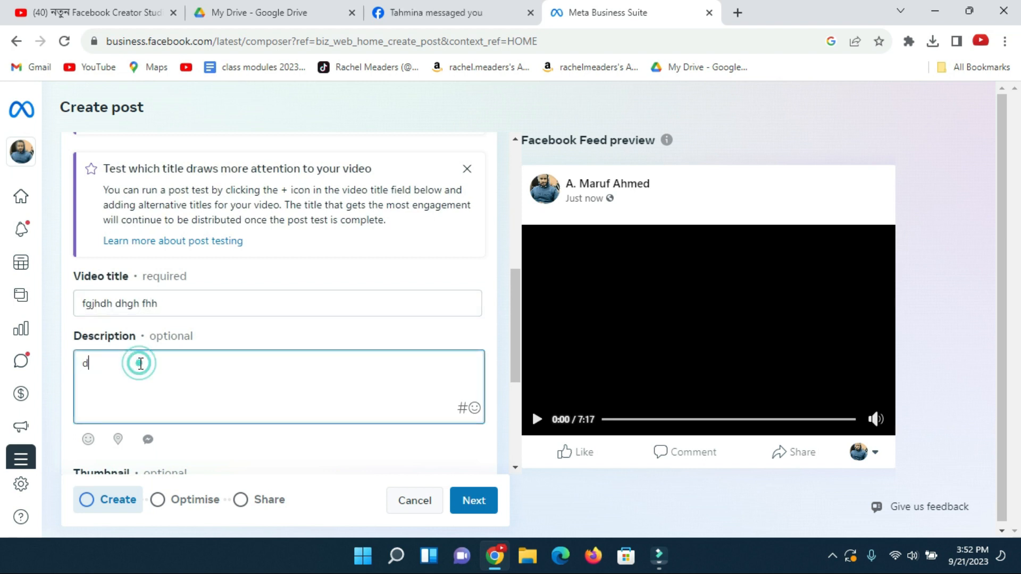
text(fhdfh dhf hfghf hfh hh)
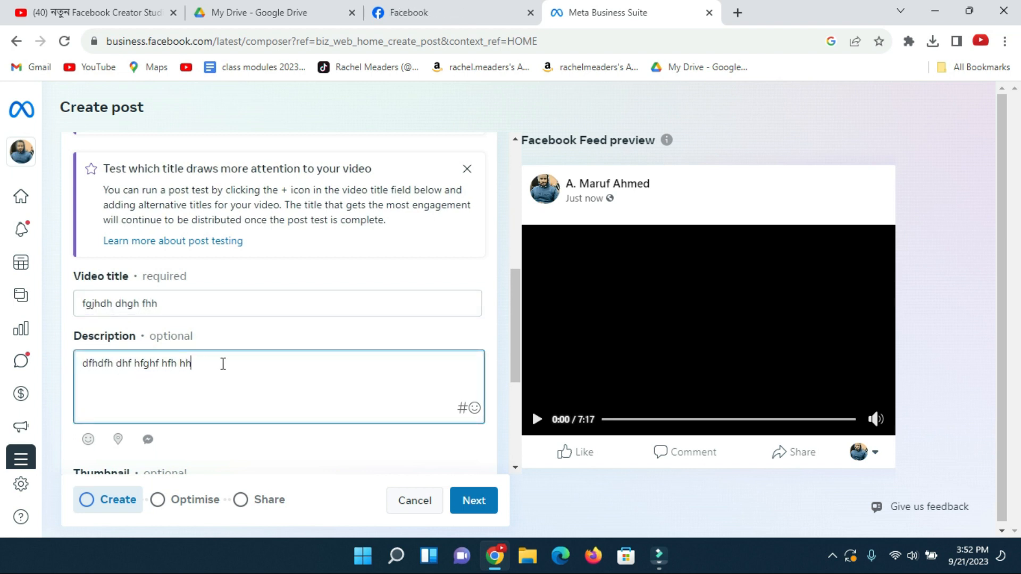
Step: Switch the video's thumbnail source to Choose frame, and play the feed preview for a few seconds before pausing it
scroll(229, 364, down, 3)
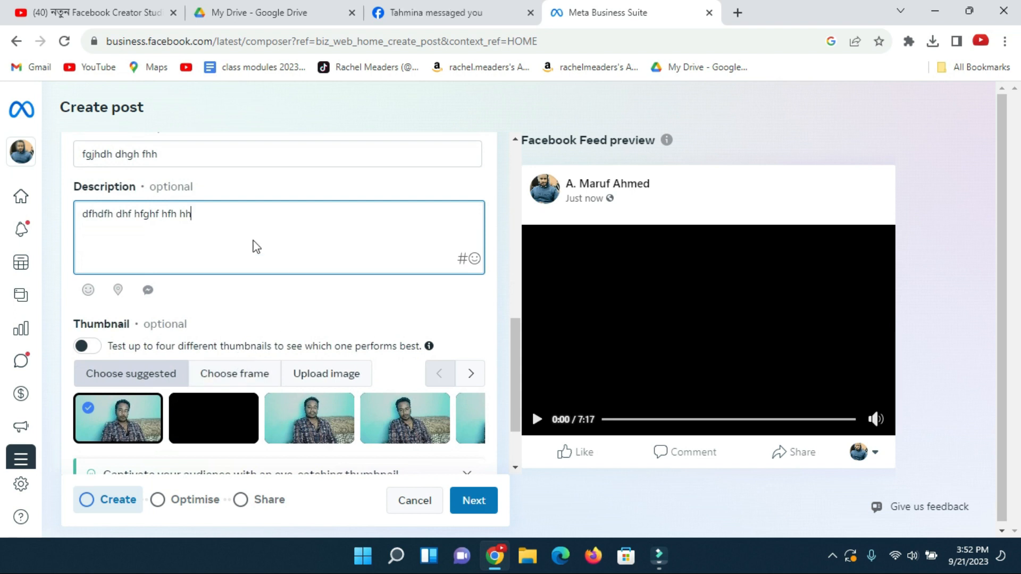
scroll(209, 326, down, 2)
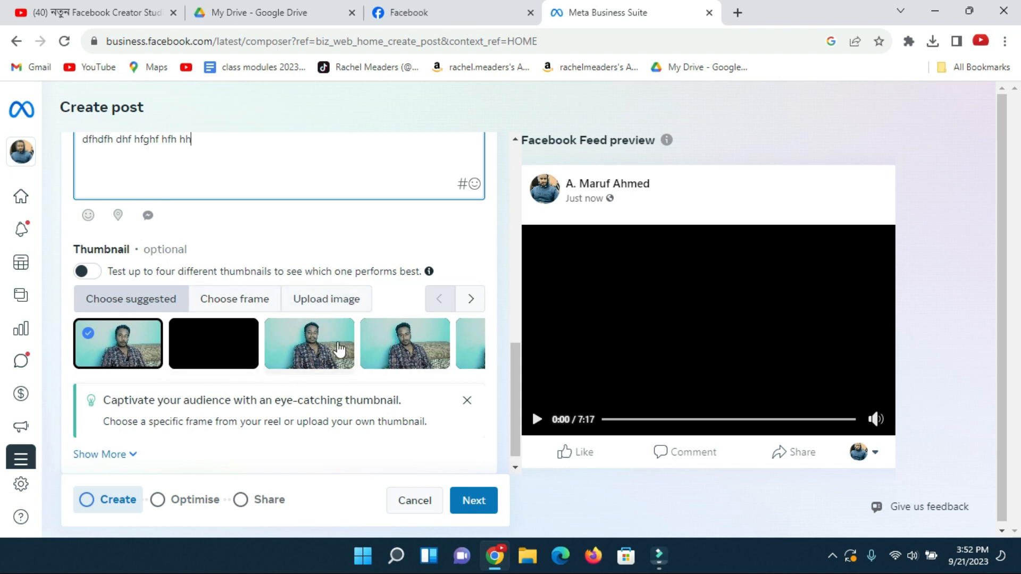
click(243, 300)
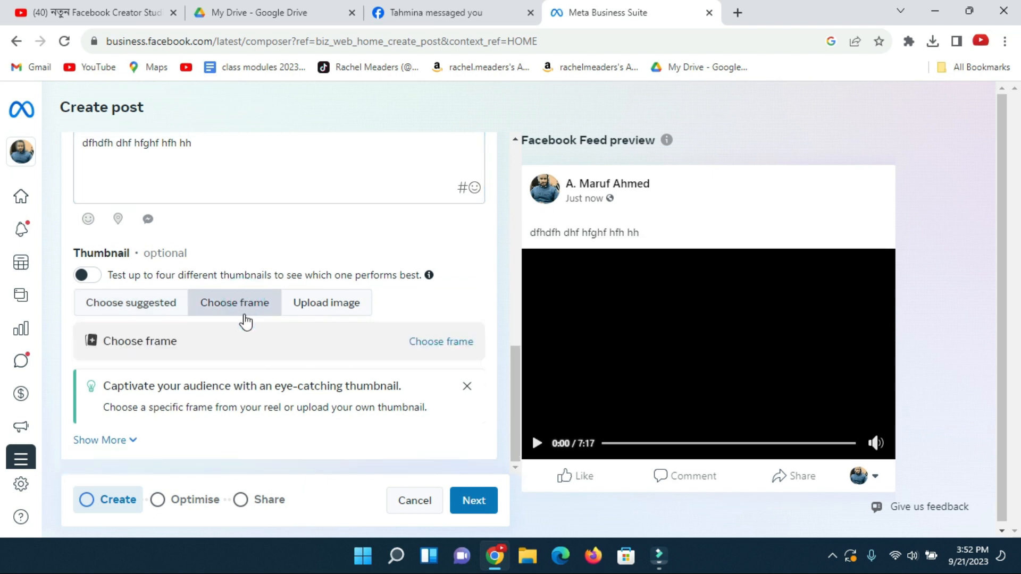
scroll(302, 347, up, 3)
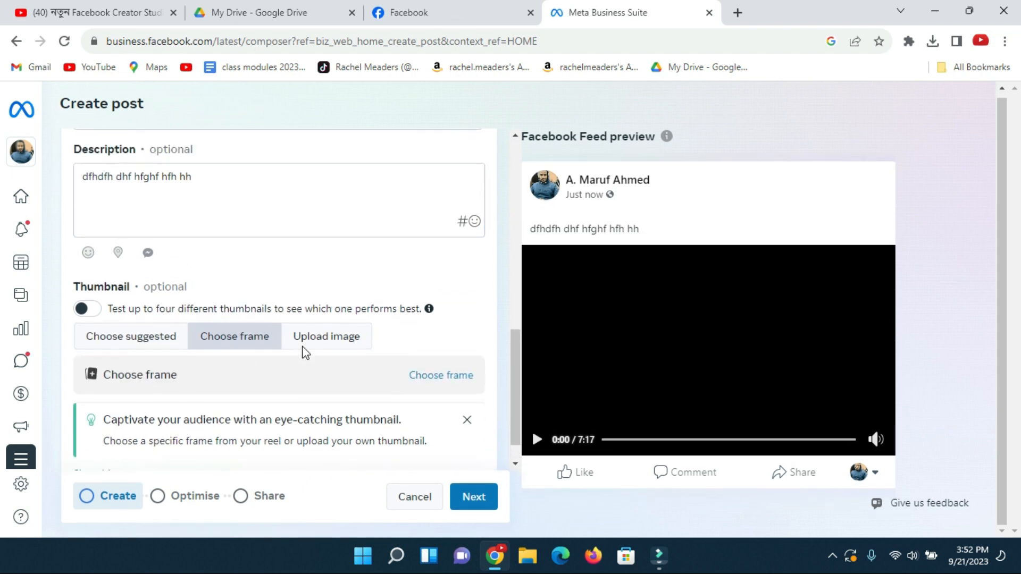
scroll(300, 352, down, 3)
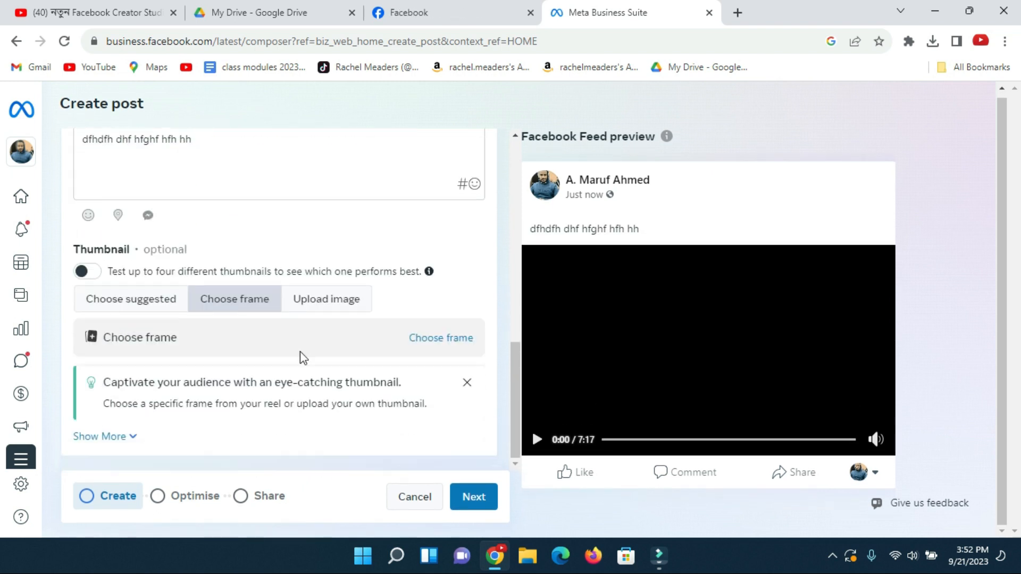
click(537, 439)
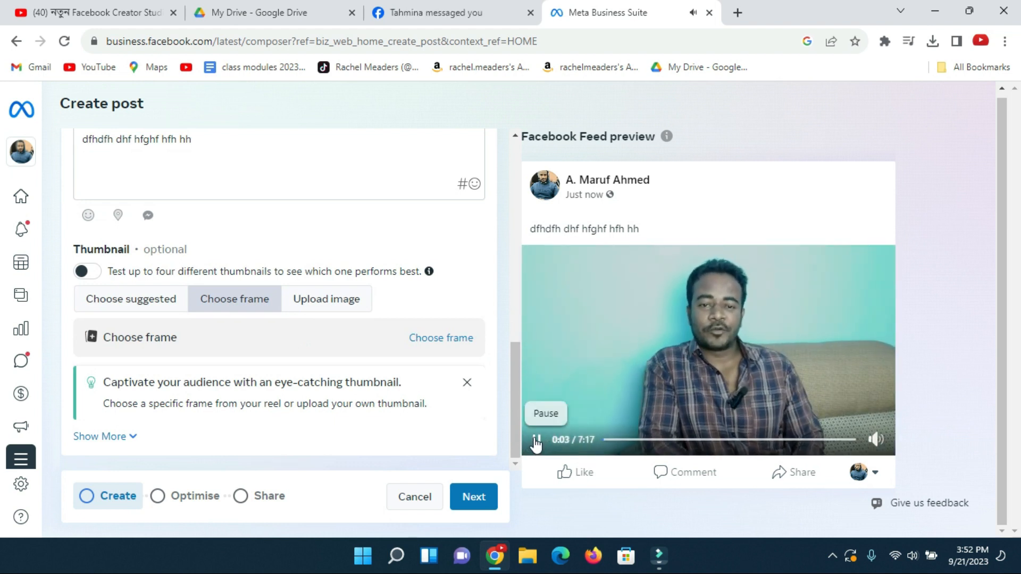
click(534, 439)
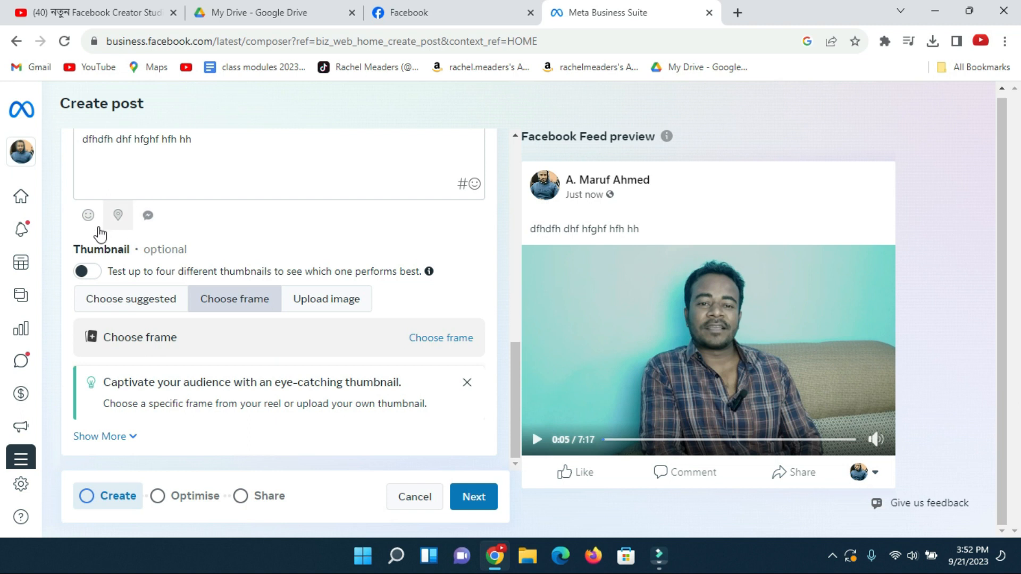
Step: Upload rm309-adj-01.jpg from the Desktop as the video's custom thumbnail and check it in the post's media
click(329, 301)
click(431, 340)
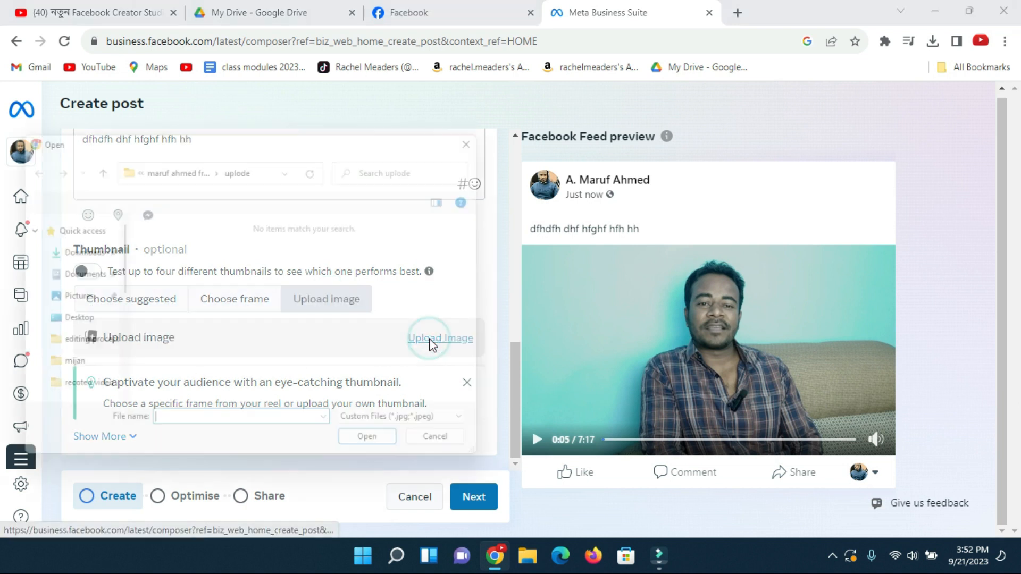
scroll(93, 276, up, 6)
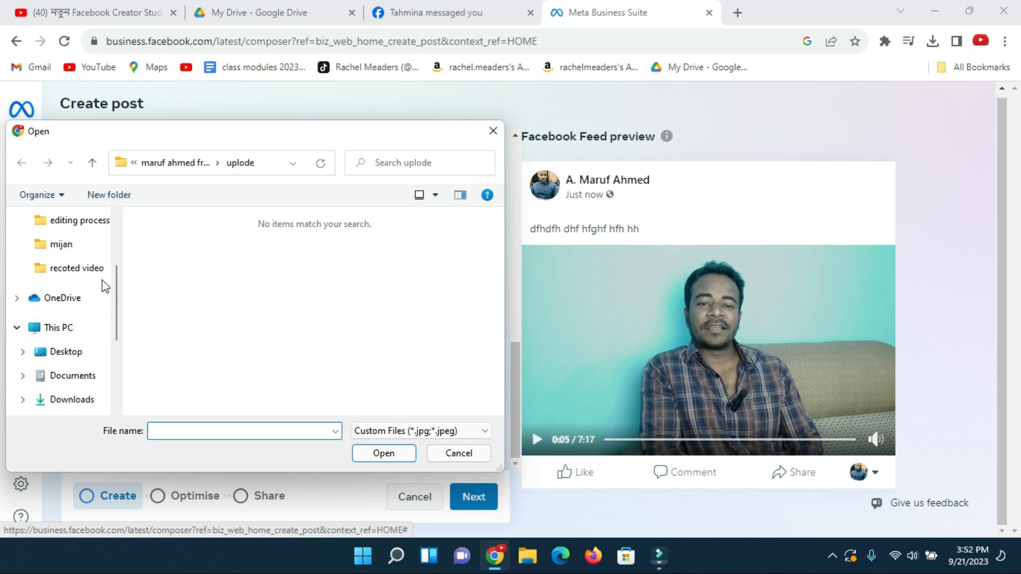
scroll(95, 276, down, 3)
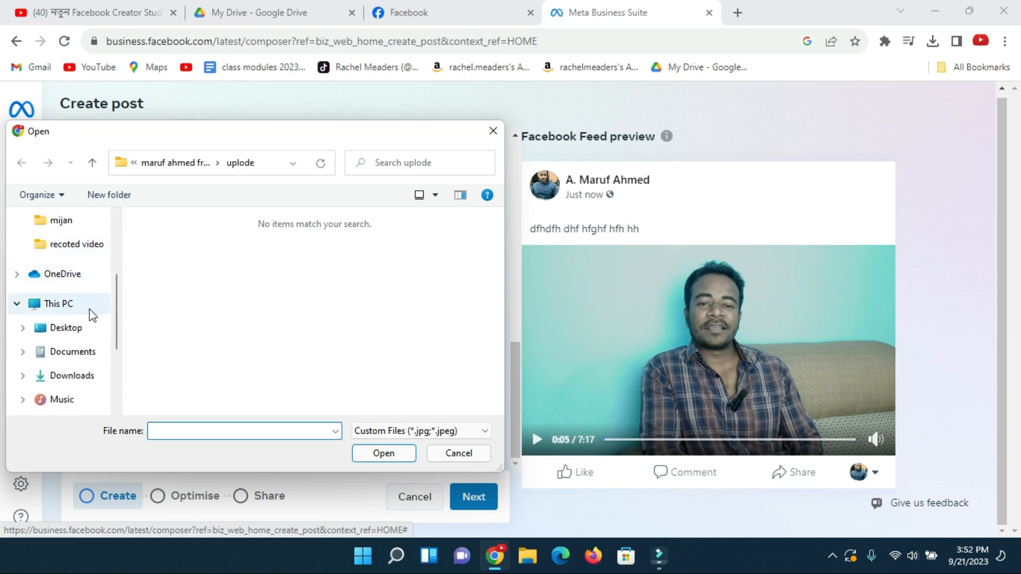
scroll(91, 292, up, 1)
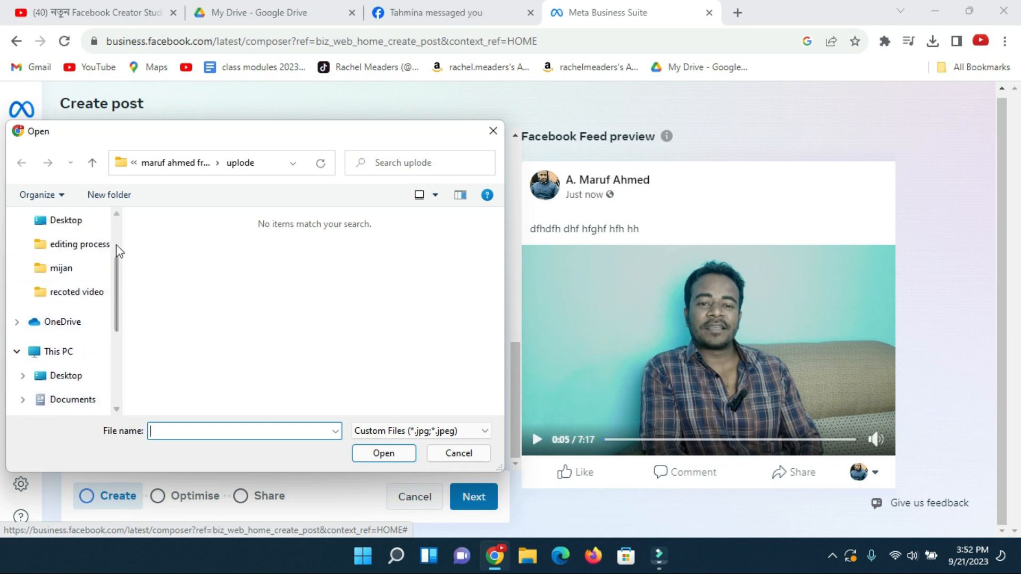
click(75, 222)
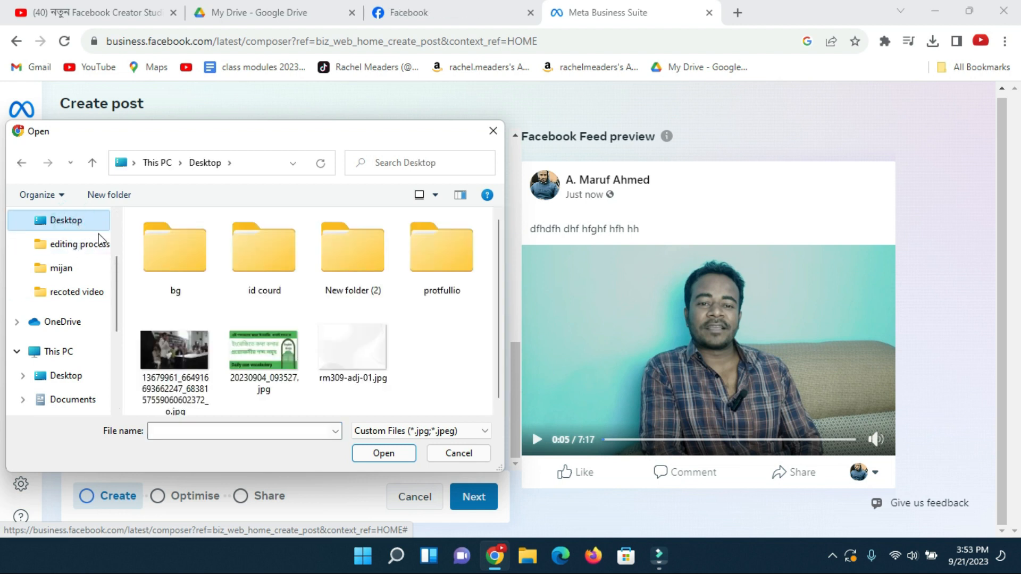
scroll(369, 354, down, 1)
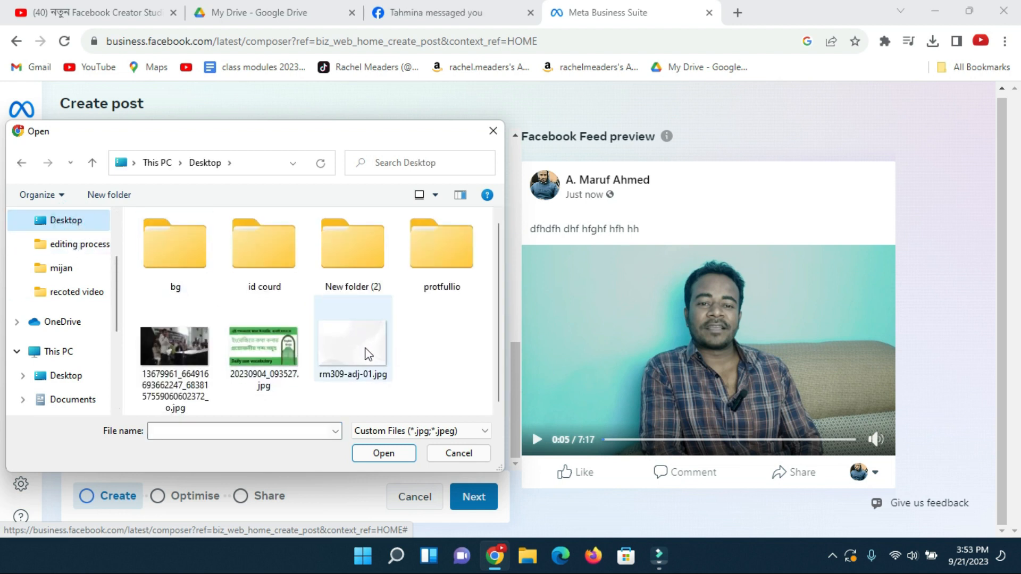
click(368, 353)
click(378, 456)
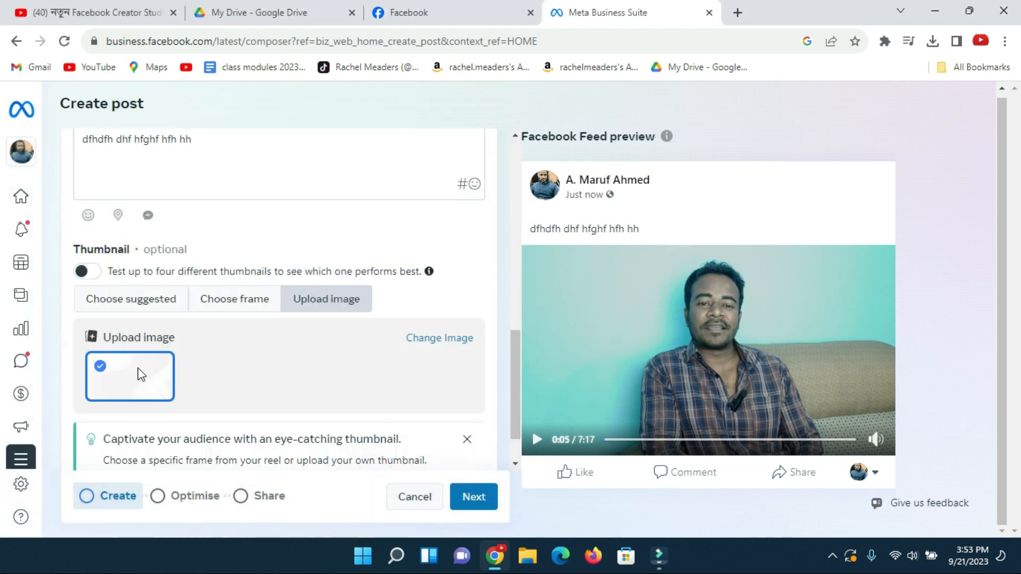
scroll(185, 305, down, 1)
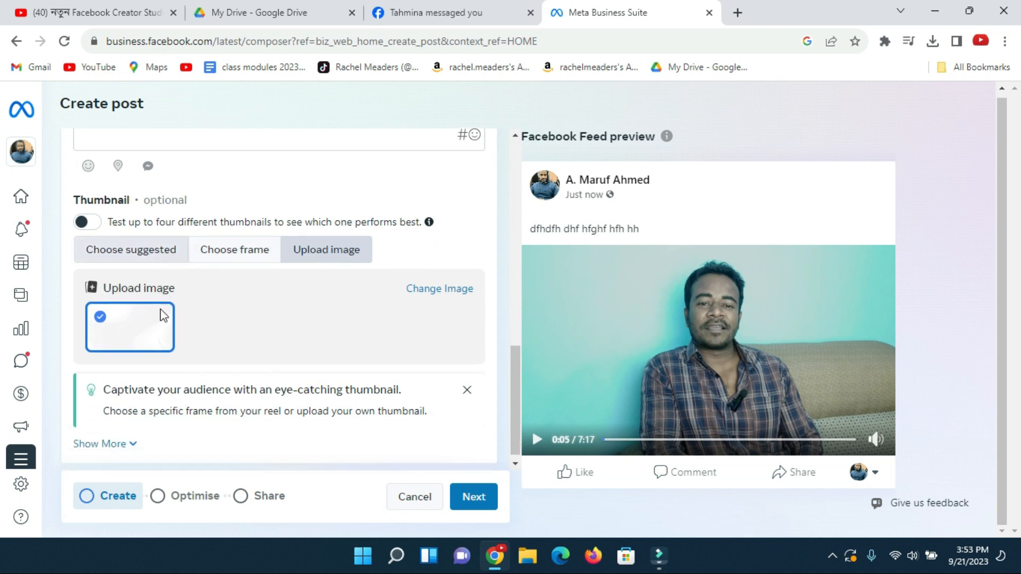
scroll(274, 362, up, 3)
scroll(283, 332, up, 6)
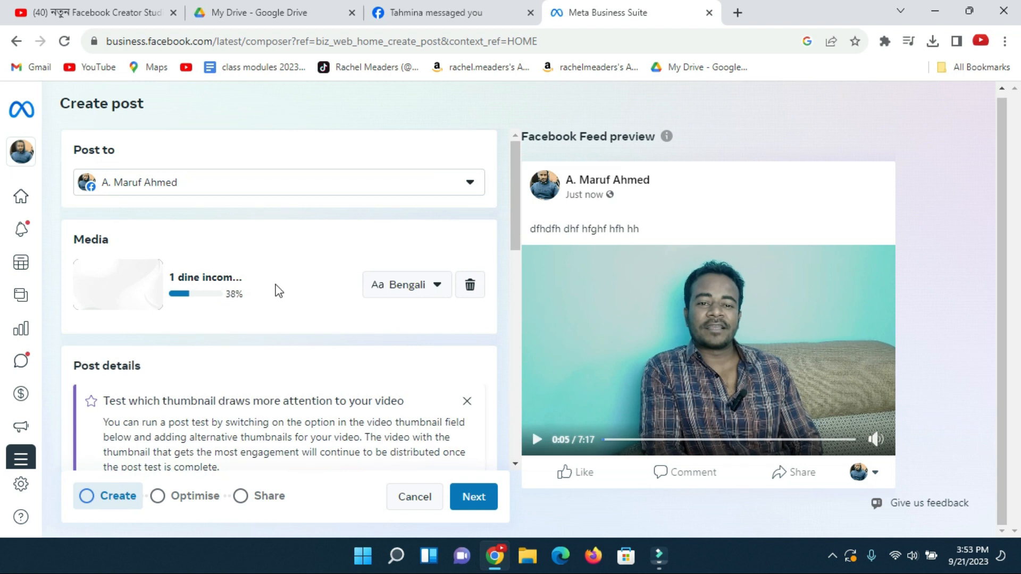
Step: Advance the video post through the Optimise stage to the Share stage, keeping the recommended media optimisations
scroll(276, 287, down, 3)
click(473, 496)
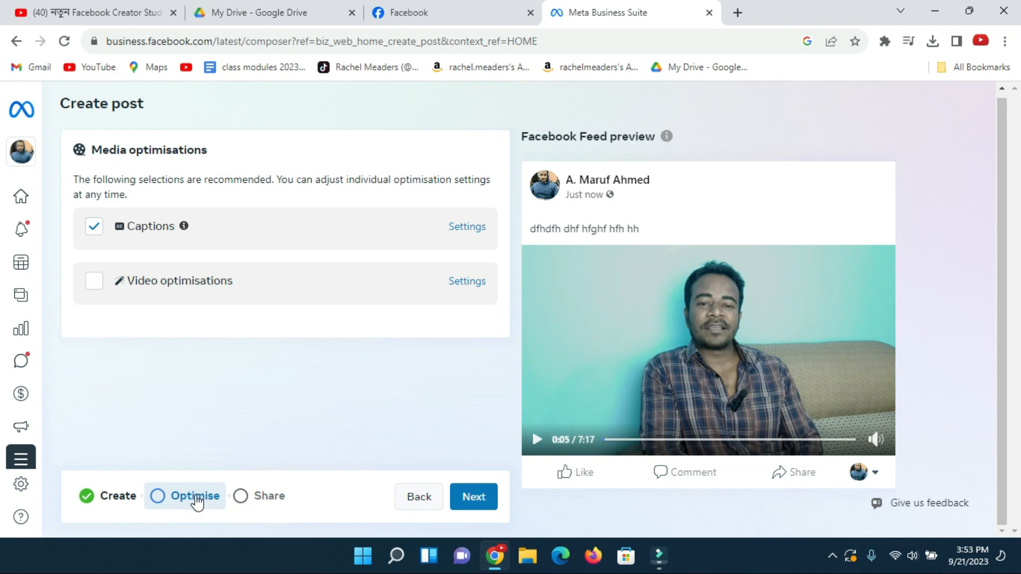
click(483, 504)
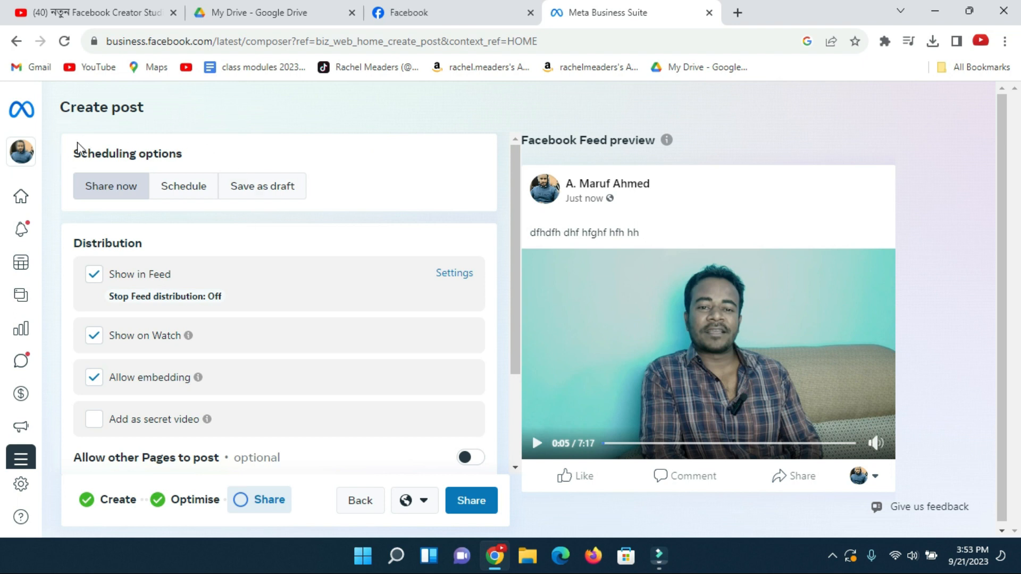
mouse_move(32, 121)
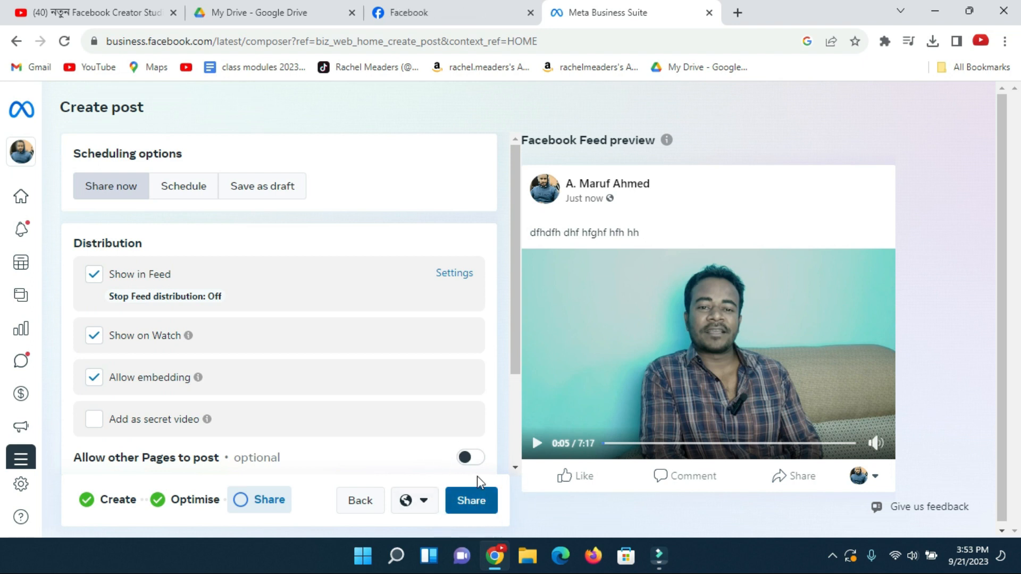
mouse_move(32, 153)
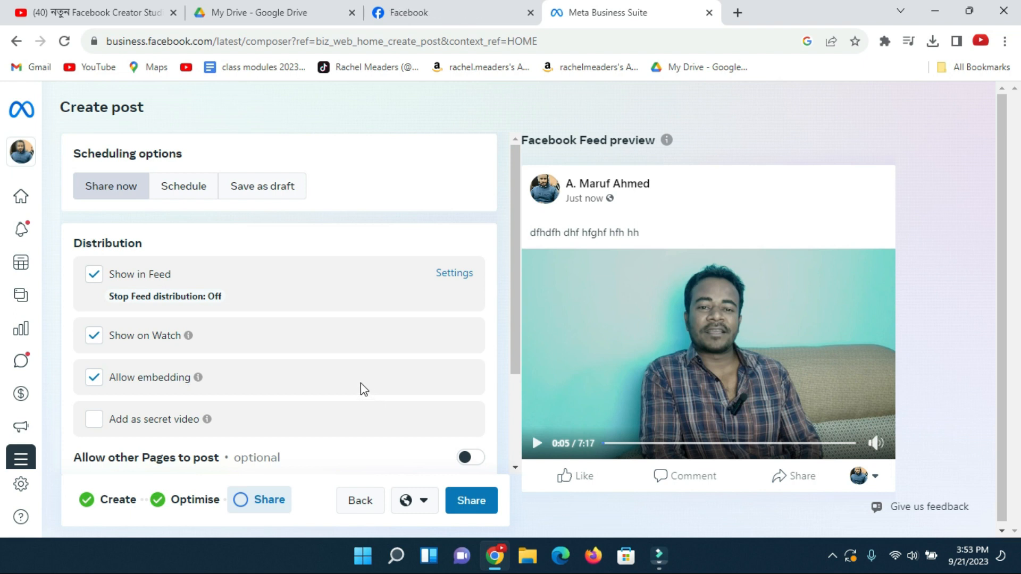
Step: Leave the composer without saving the video post and look through the Page's published posts and reels in Content
mouse_move(46, 342)
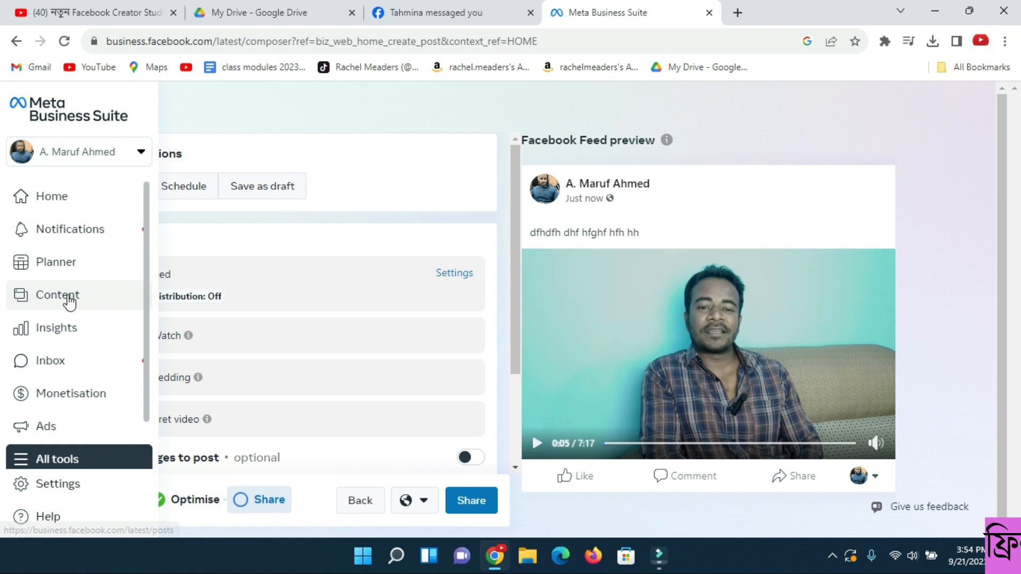
click(68, 295)
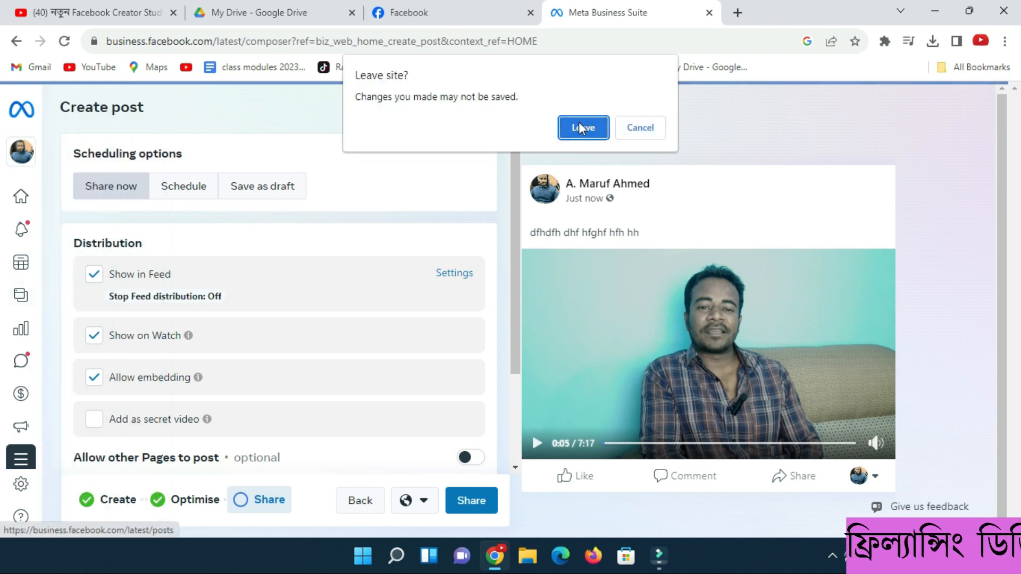
click(581, 128)
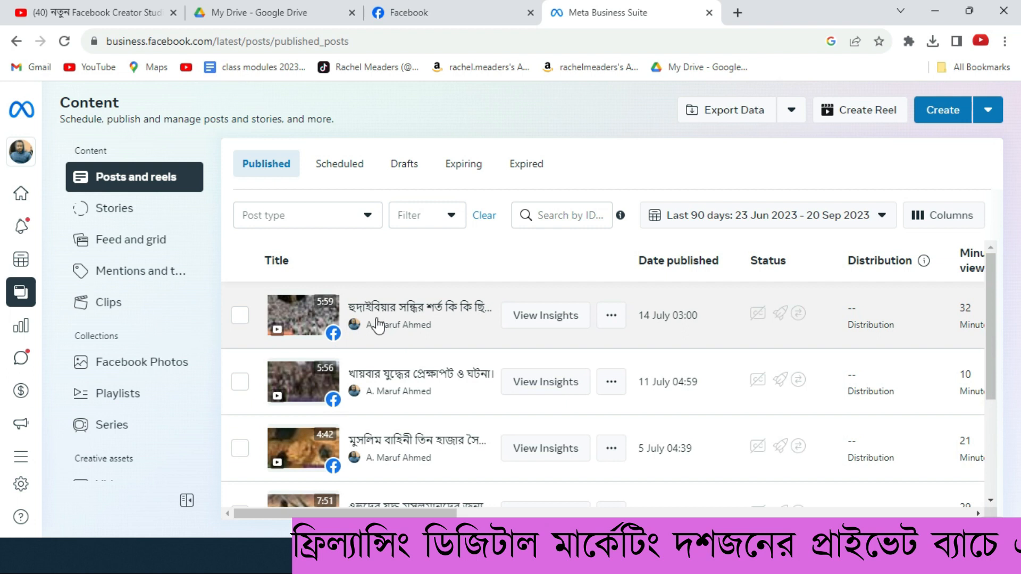
scroll(377, 361, down, 5)
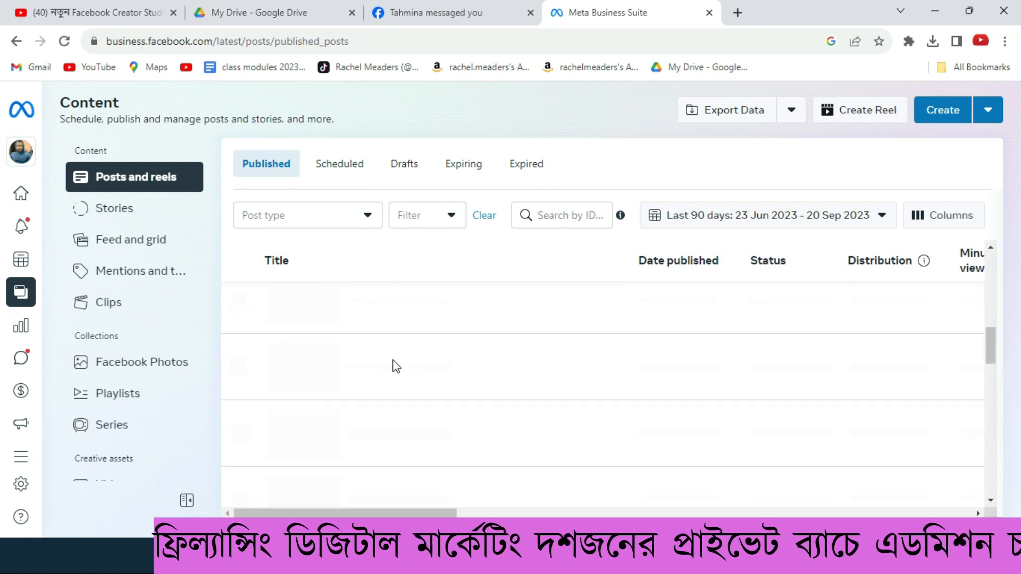
scroll(383, 370, up, 7)
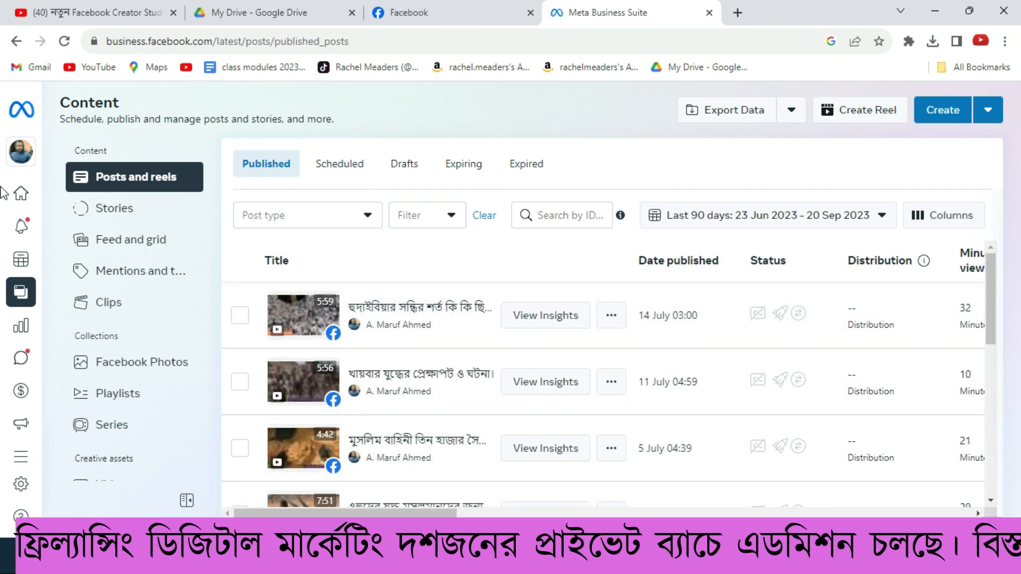
Step: Open the Page's Insights overview, dismissing the weekly review and Goals notices, and examine its reach and audience sections
mouse_move(20, 322)
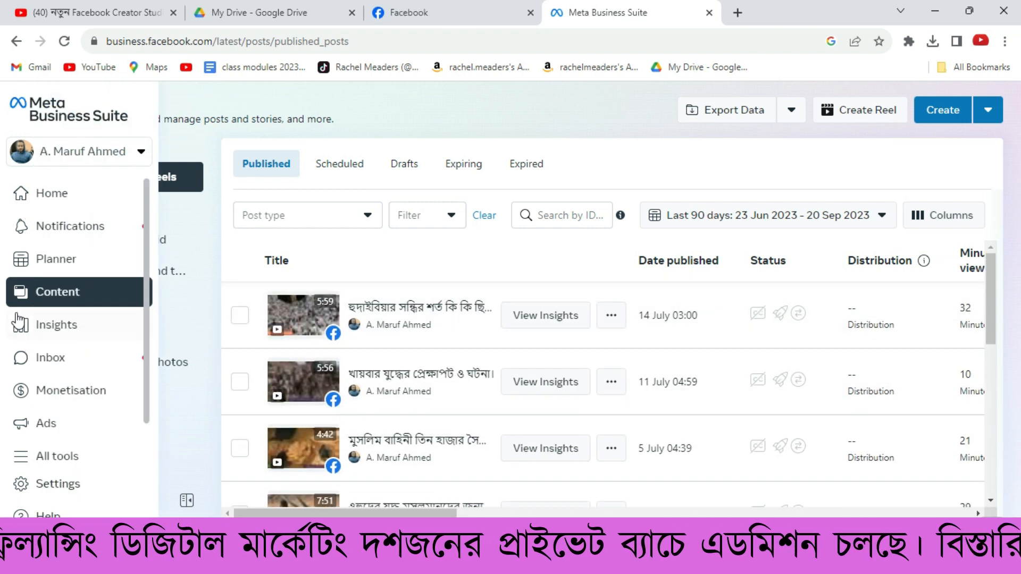
click(76, 333)
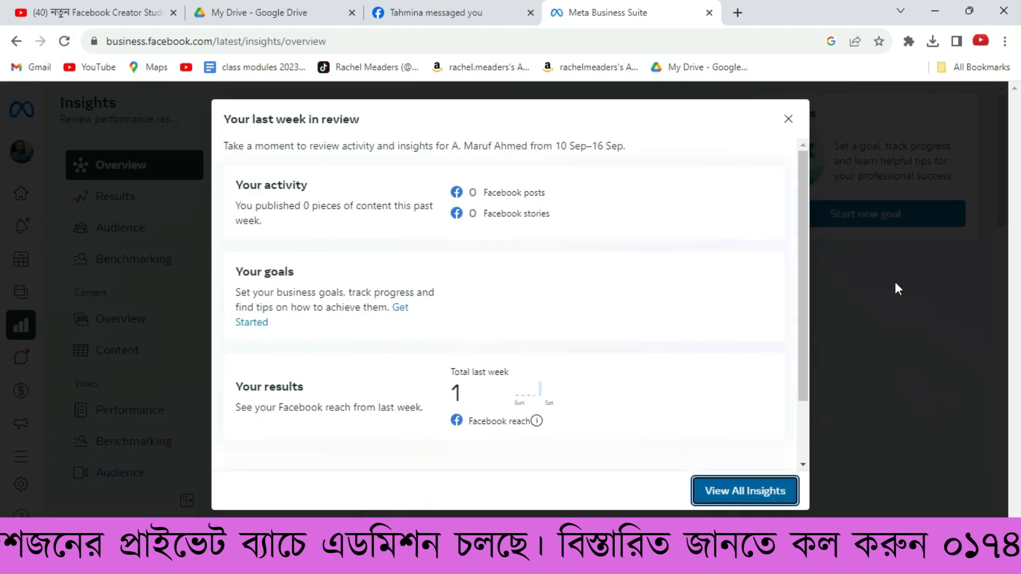
click(789, 120)
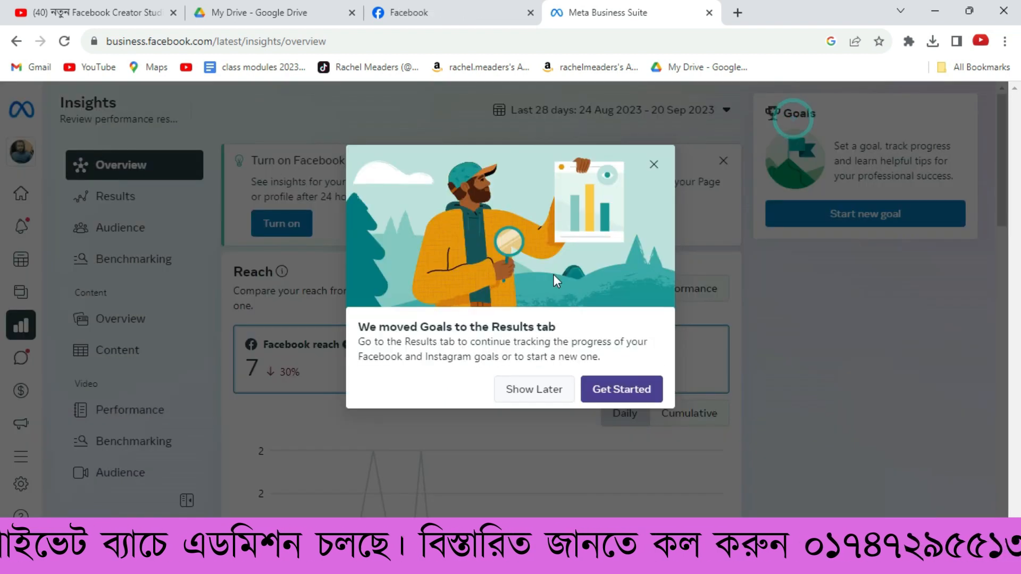
click(655, 163)
scroll(359, 323, down, 5)
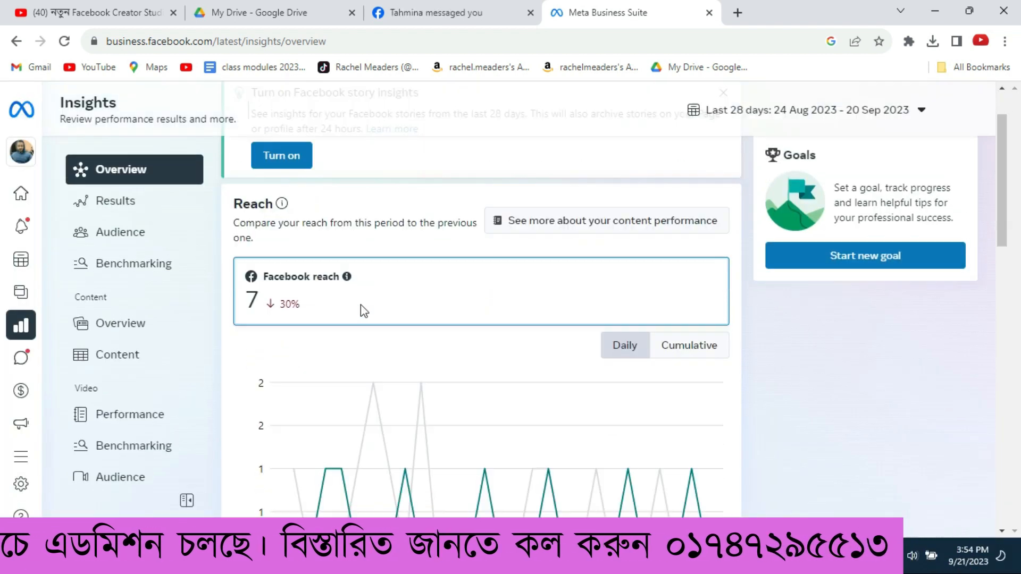
scroll(373, 302, down, 7)
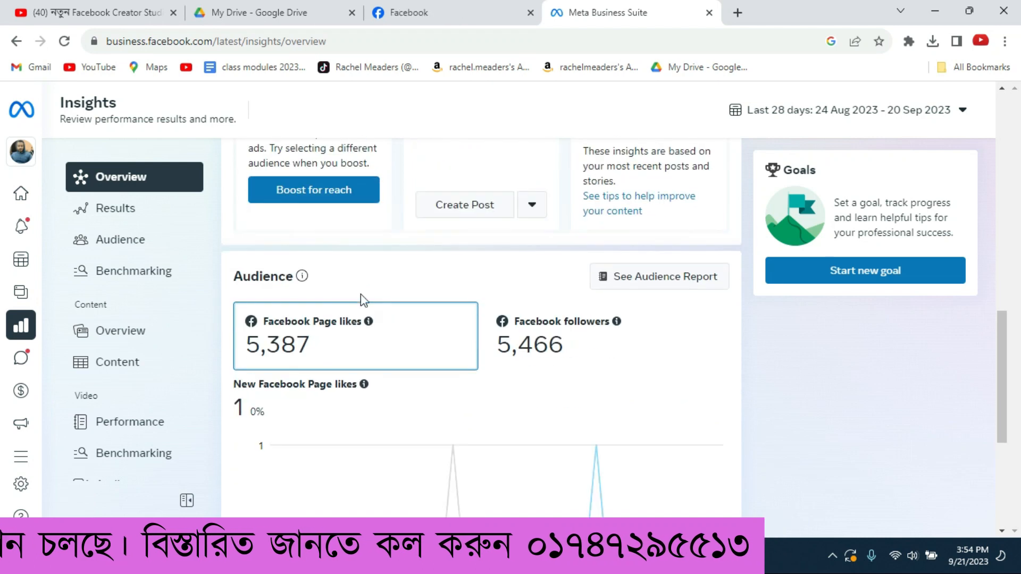
Step: Examine the new Facebook Page likes chart and the Video summary at the end of the Insights overview
scroll(471, 298, down, 5)
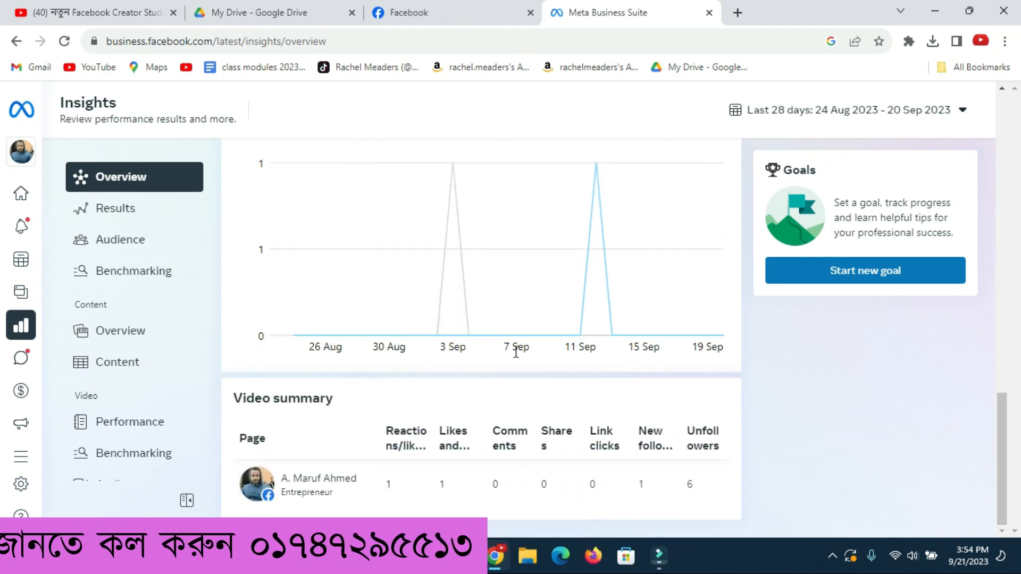
scroll(544, 356, up, 3)
scroll(542, 330, down, 3)
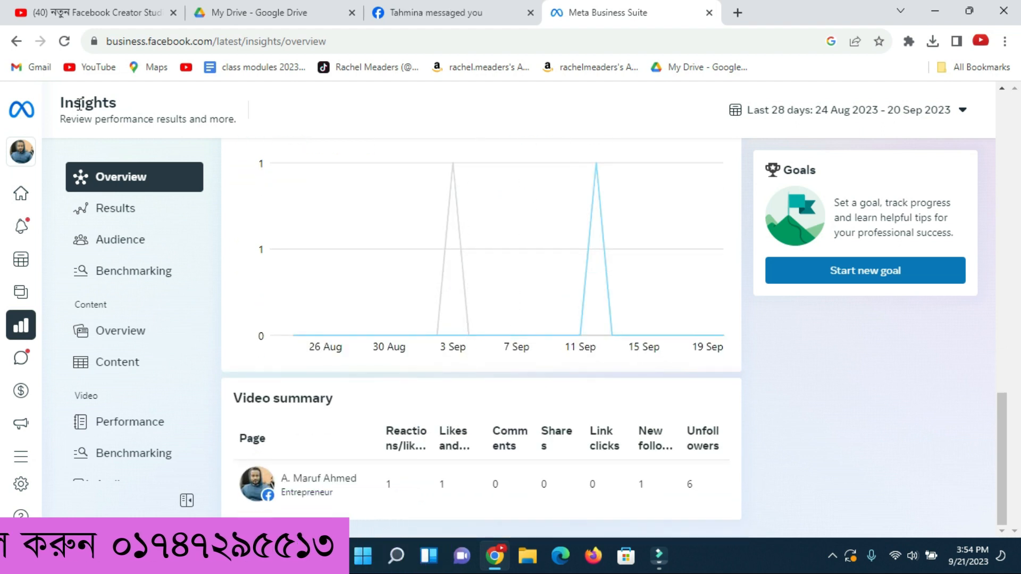
Step: Open the Page's Monetisation overview and read the monetisation status of the Page
mouse_move(28, 367)
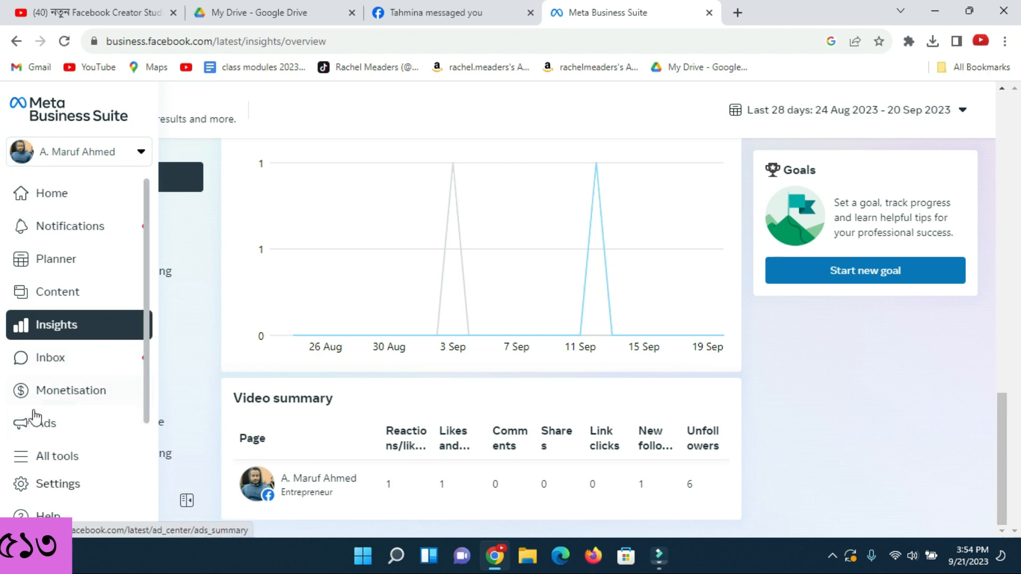
click(66, 399)
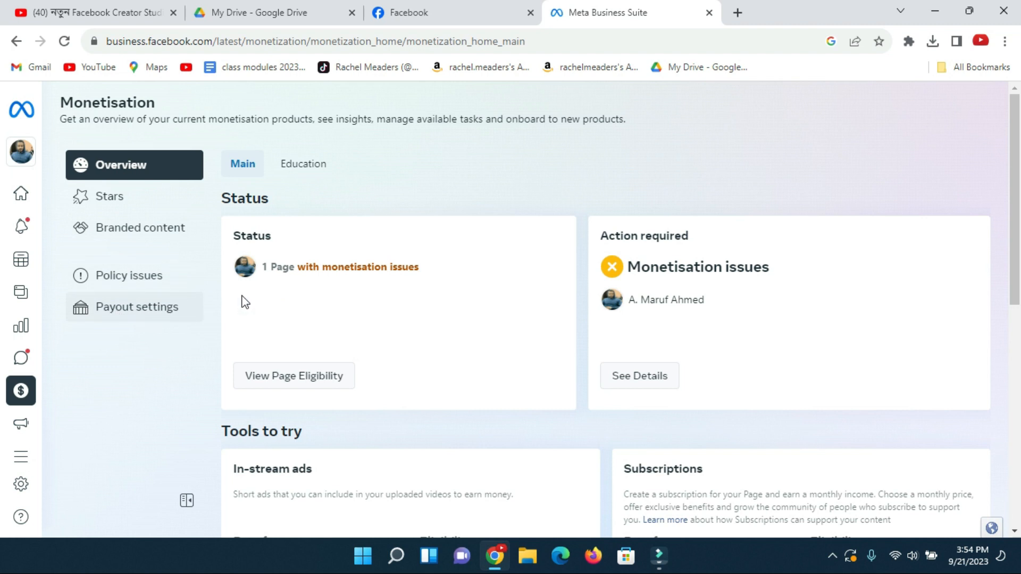
mouse_move(275, 273)
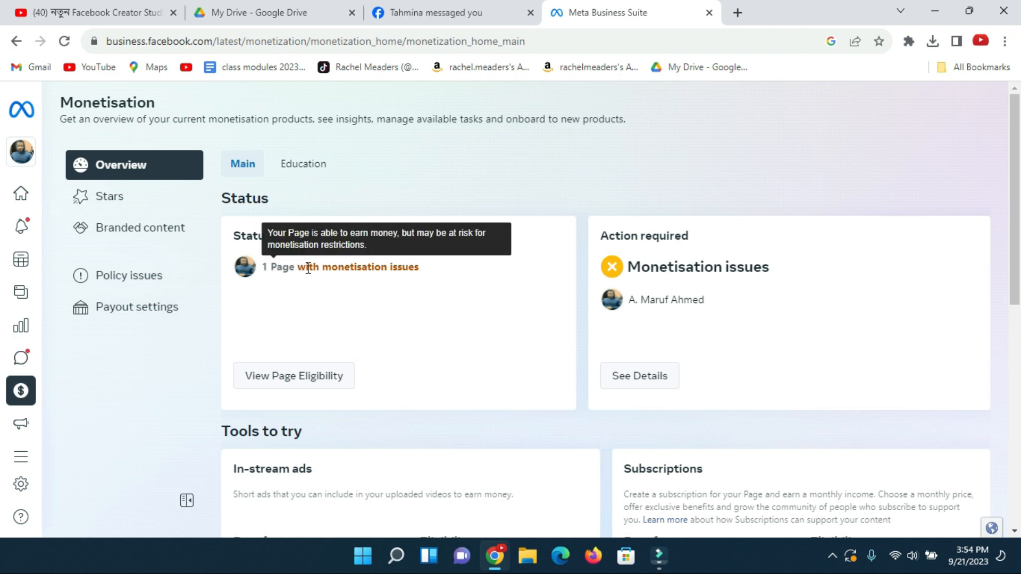
drag(425, 269, 299, 265)
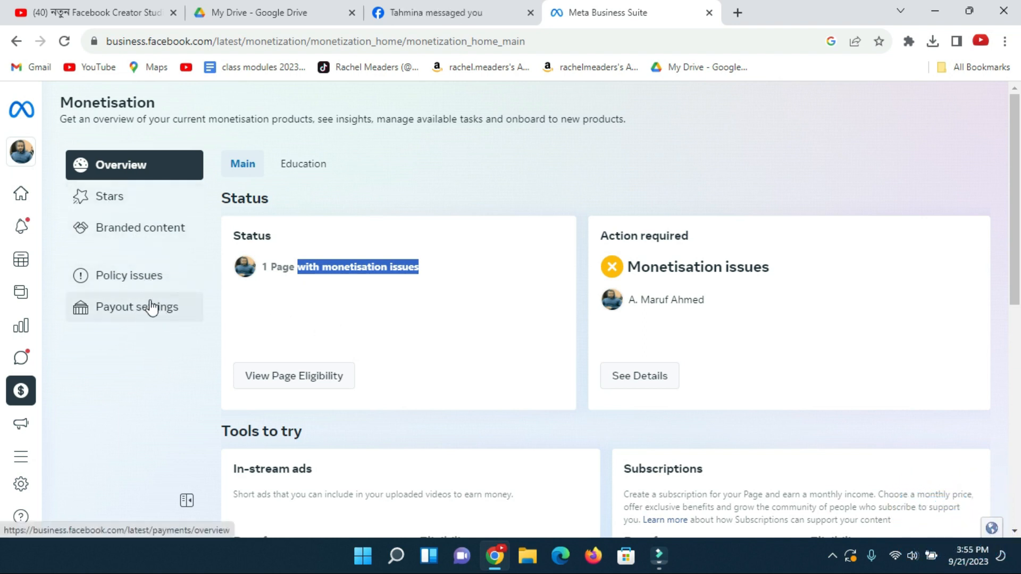
Step: Review the Page's monetisation policy issues, checking both the recent violations and the monetisation tools
click(132, 276)
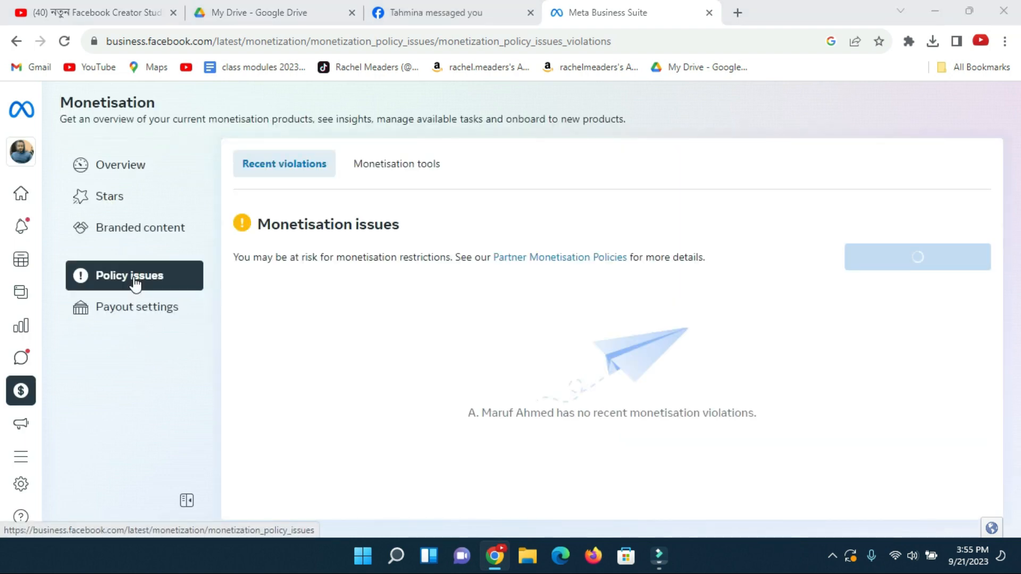
drag(264, 224, 375, 224)
drag(232, 260, 665, 278)
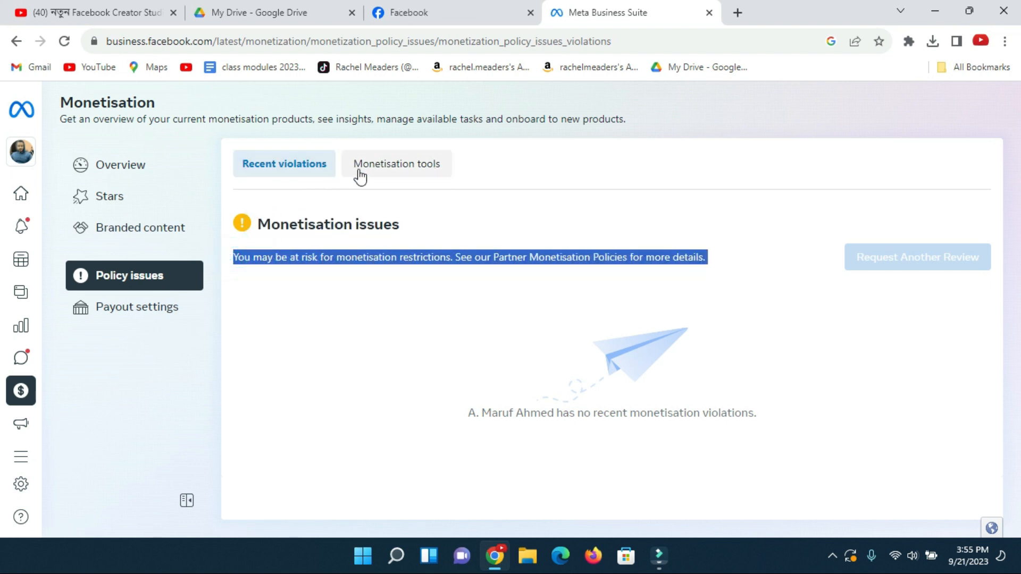
click(382, 179)
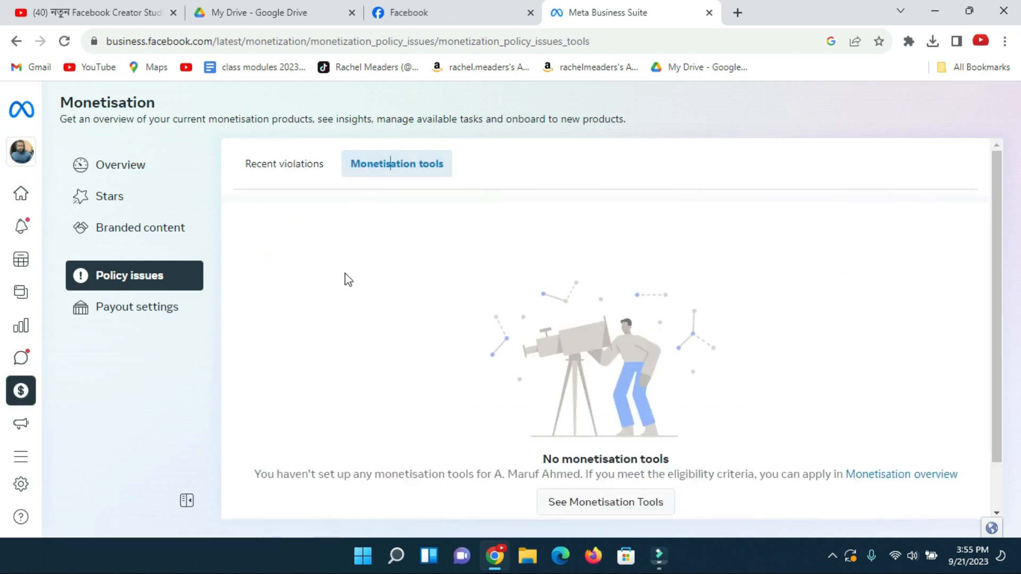
click(562, 451)
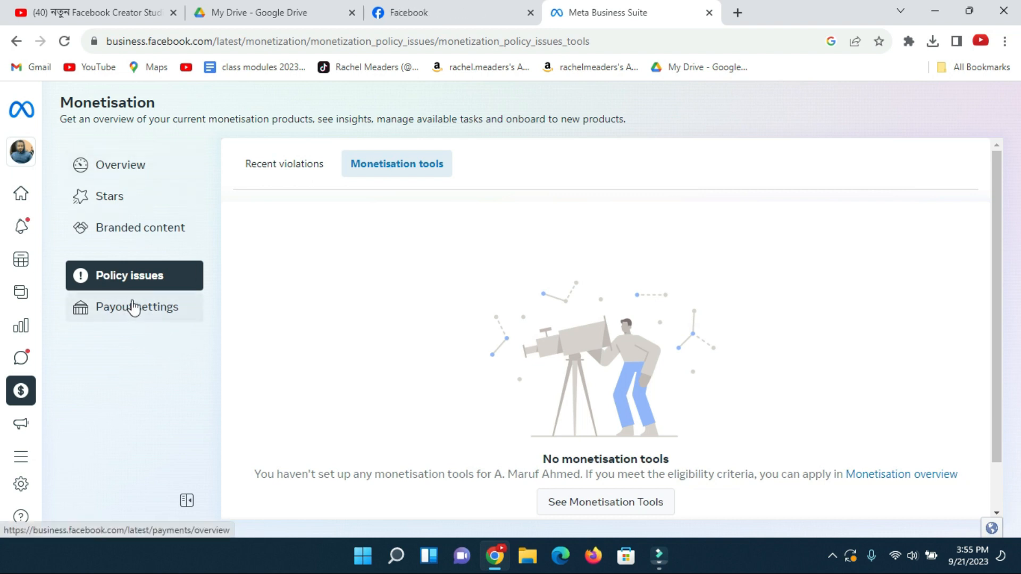
Step: Return to the Monetisation overview and examine the eligibility requirements for In-stream ads, highlighting each criterion
click(24, 391)
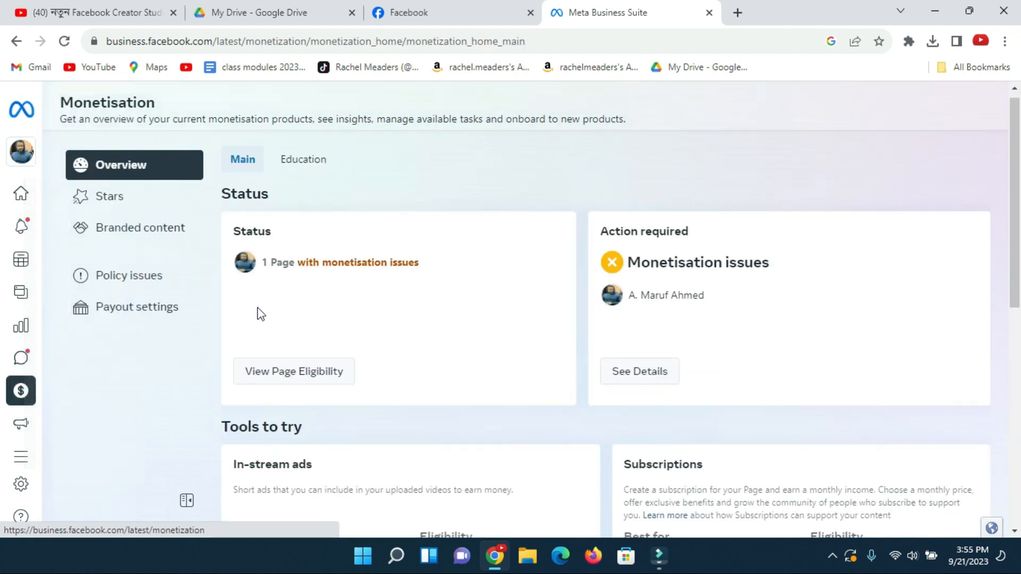
scroll(372, 319, down, 3)
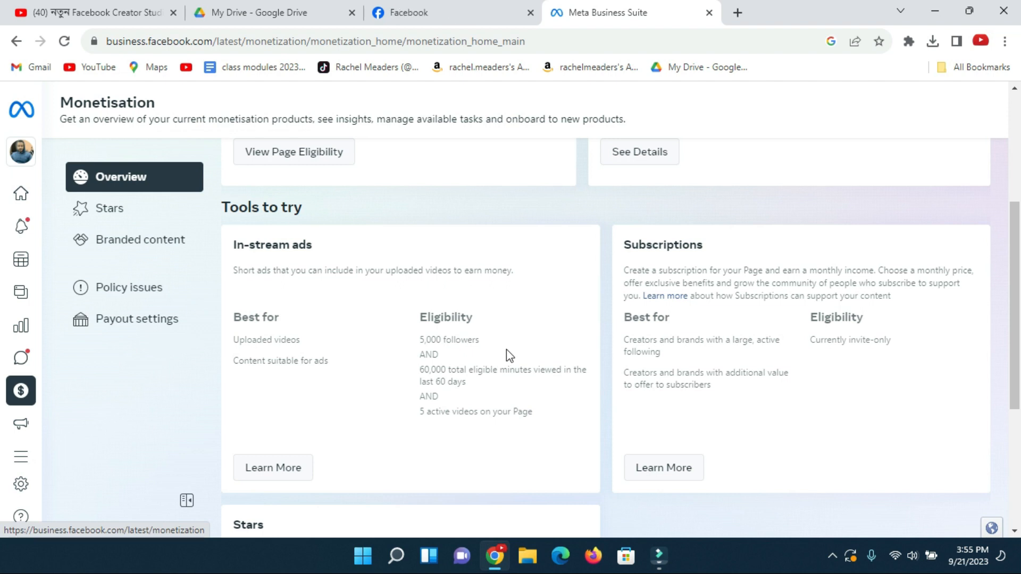
drag(414, 318, 500, 333)
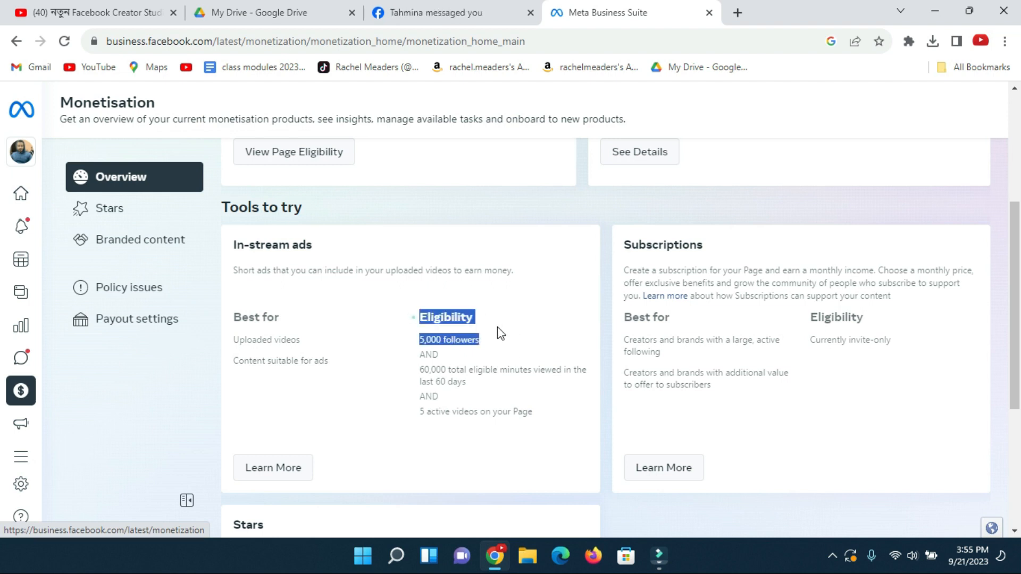
click(475, 335)
drag(418, 342, 493, 346)
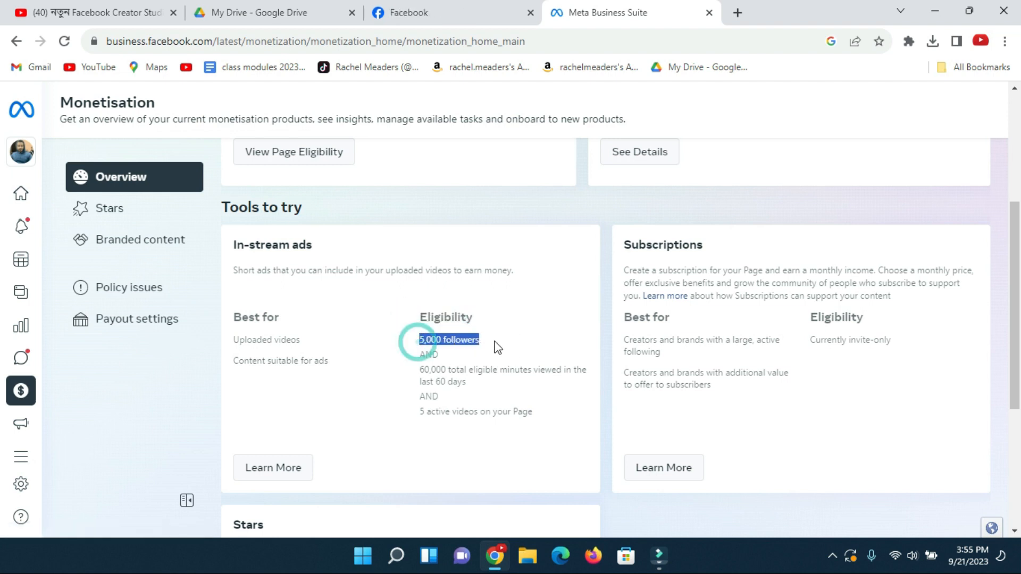
drag(423, 374, 448, 379)
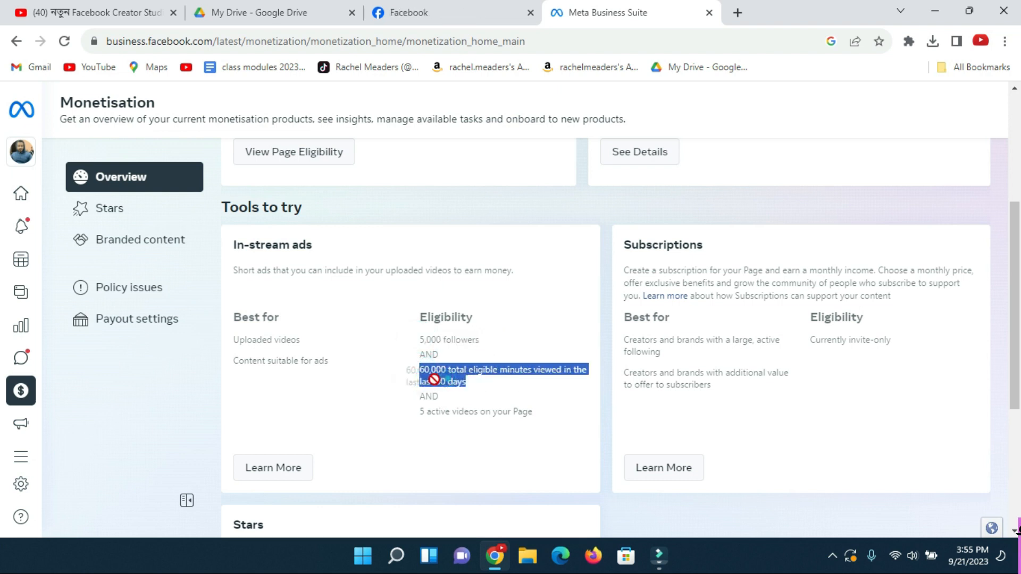
drag(420, 412, 544, 417)
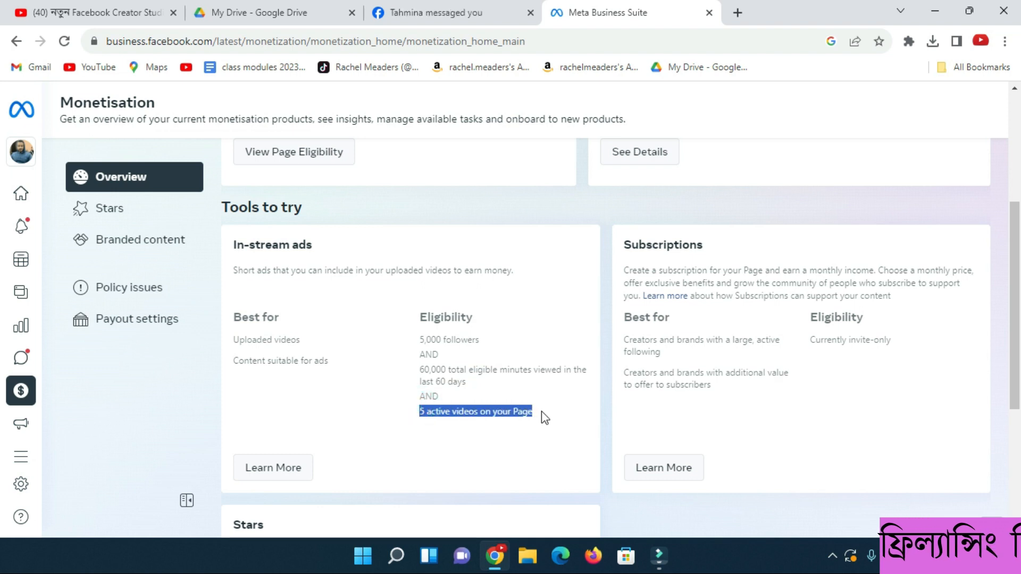
drag(418, 317, 548, 415)
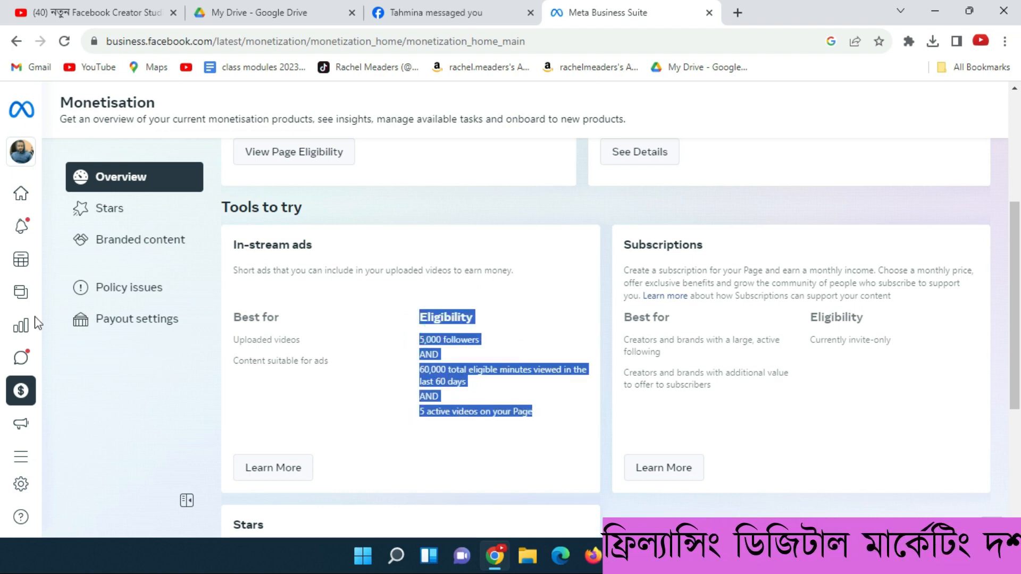
Step: Revisit the recent violations under Policy issues, and return to the Business Suite Home page
mouse_move(24, 430)
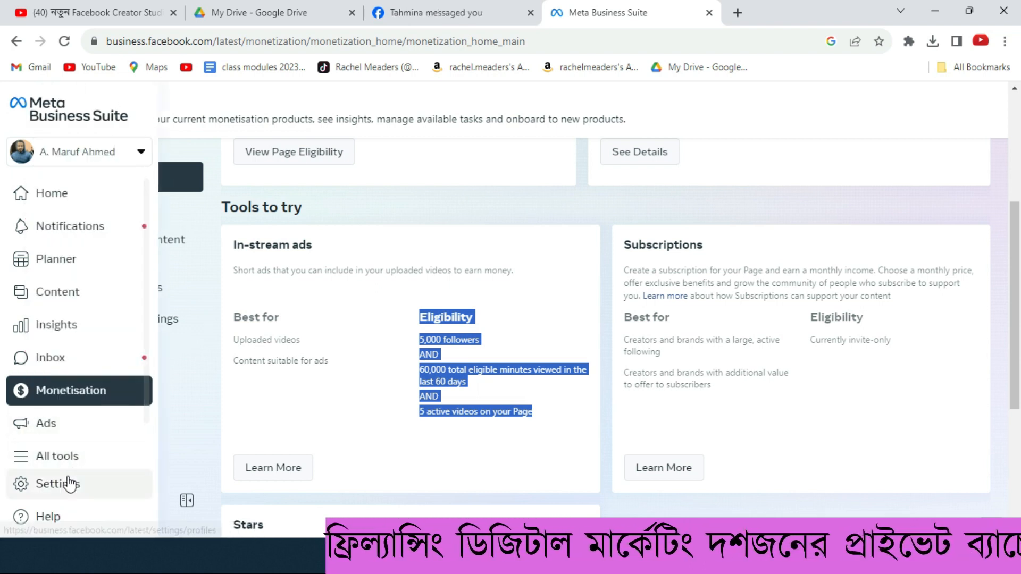
click(190, 280)
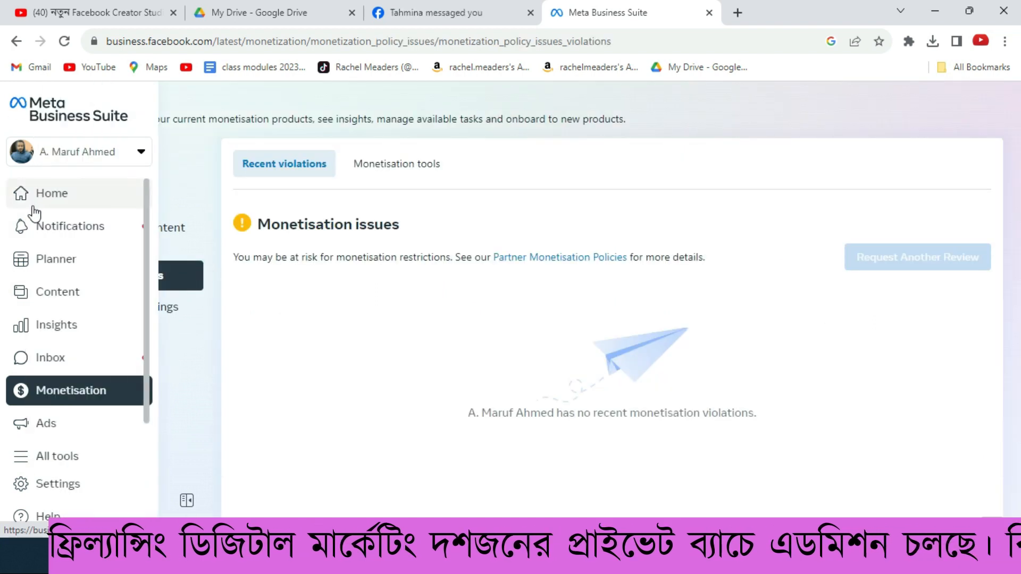
click(30, 199)
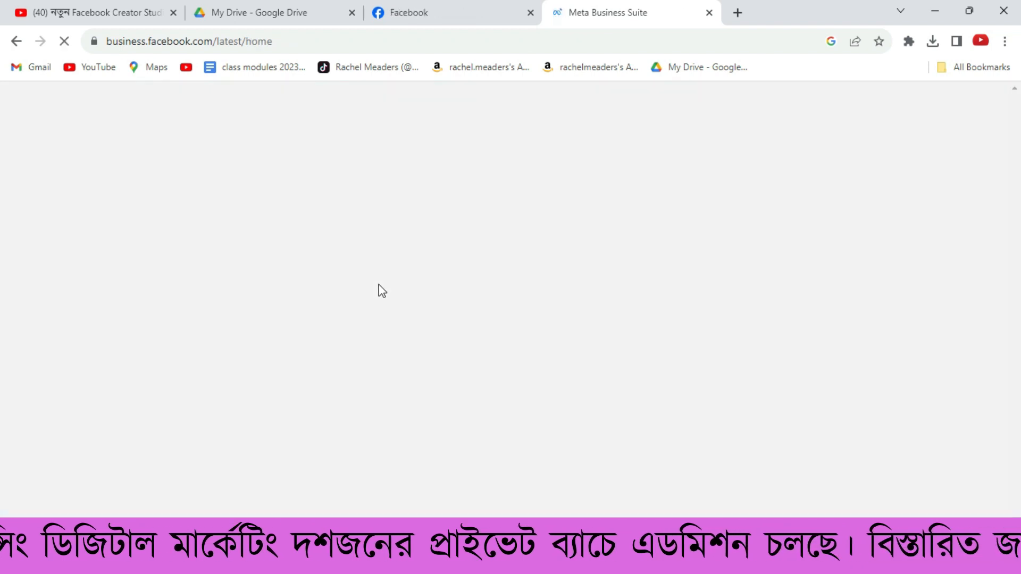